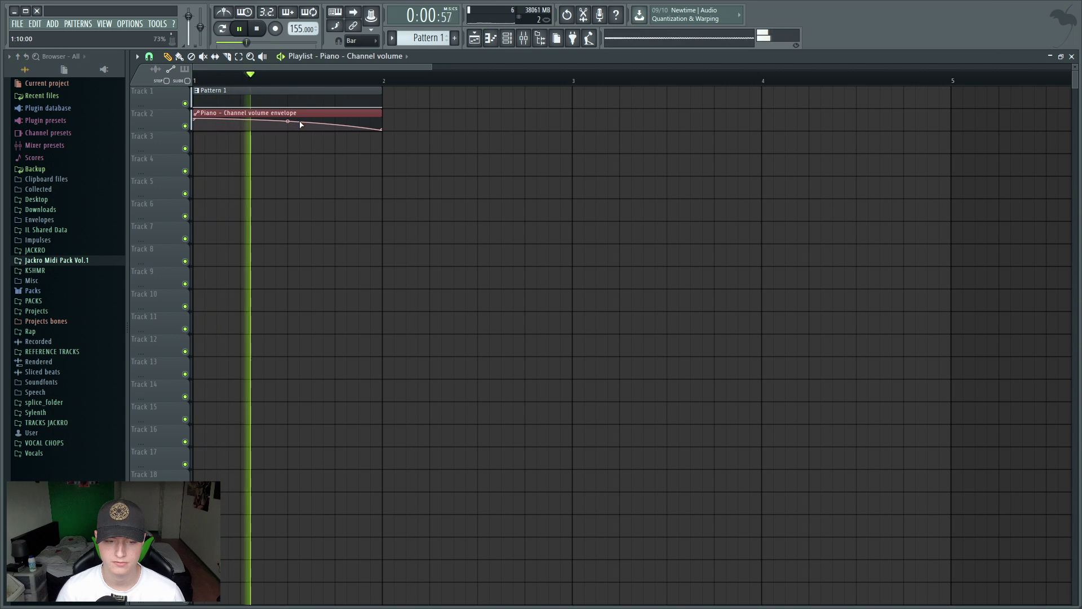
- Stop playback and create an automation clip for the Piano channel's pitch
key(space)
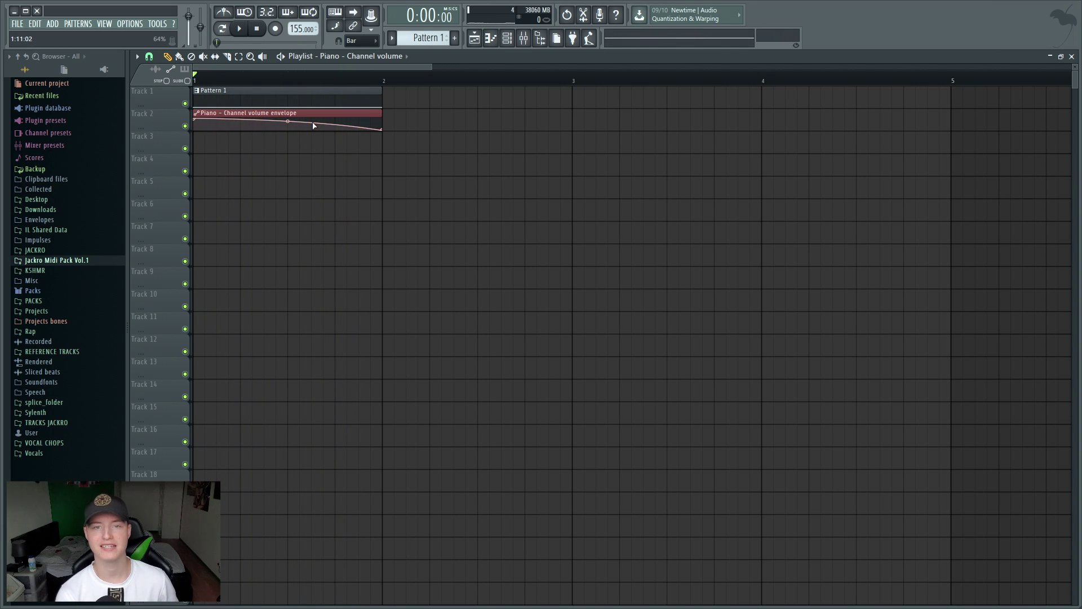
click(509, 41)
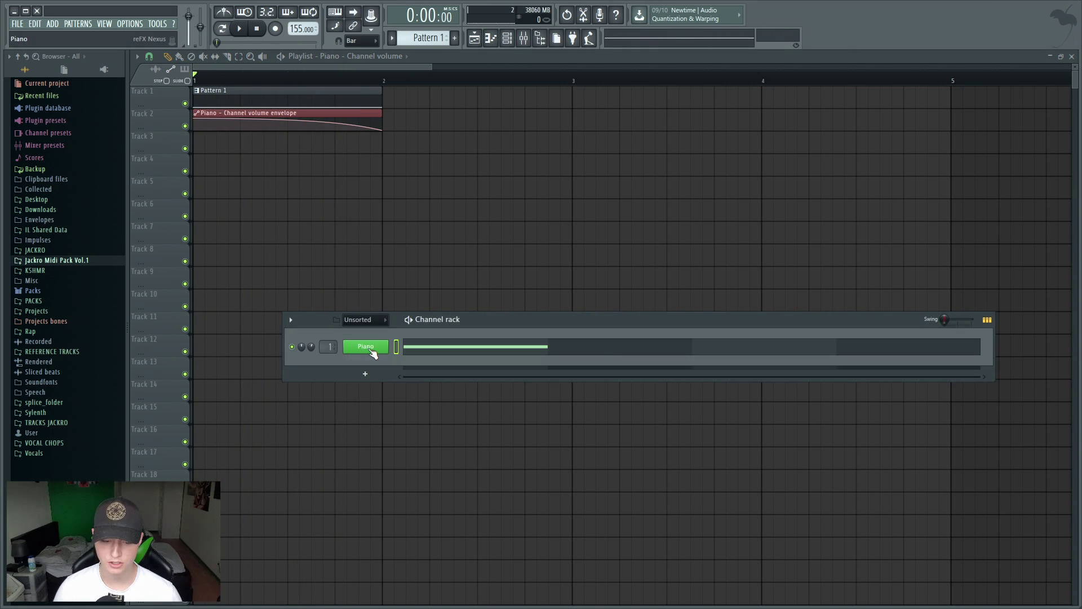
click(367, 349)
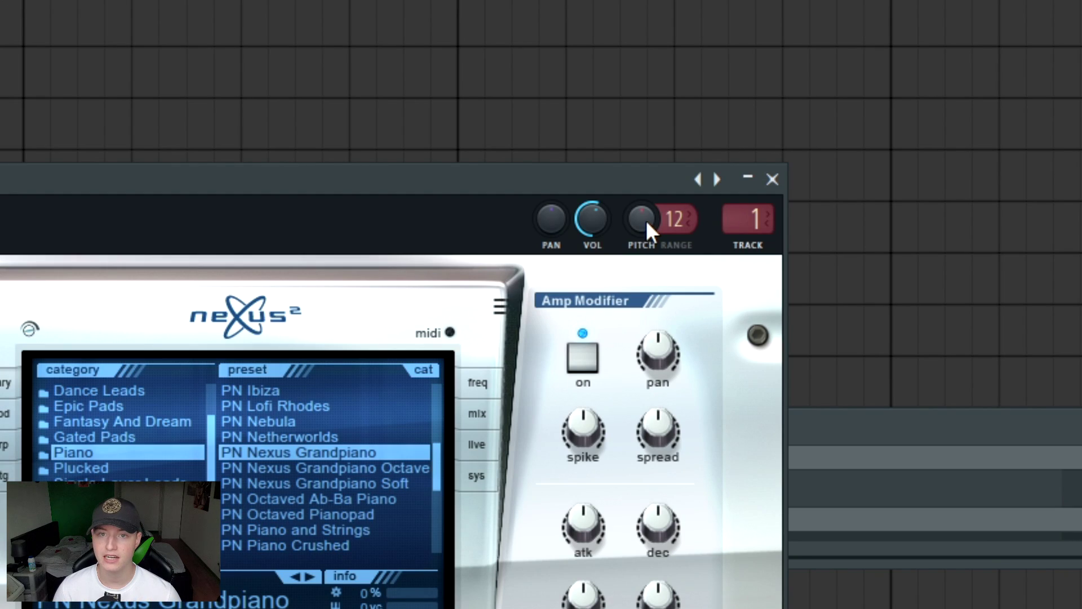
right_click(647, 212)
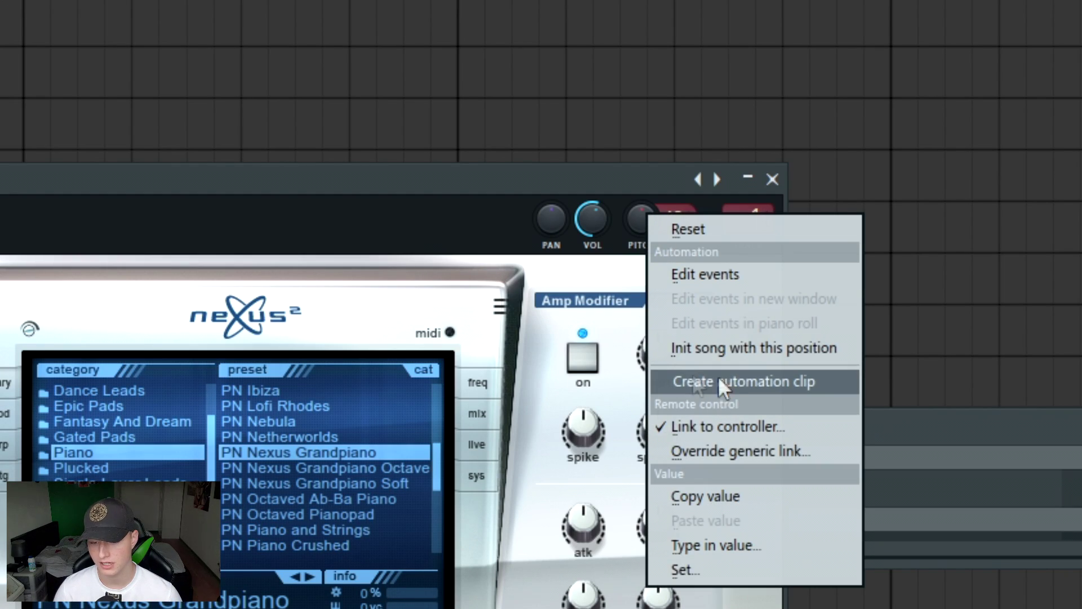
click(753, 382)
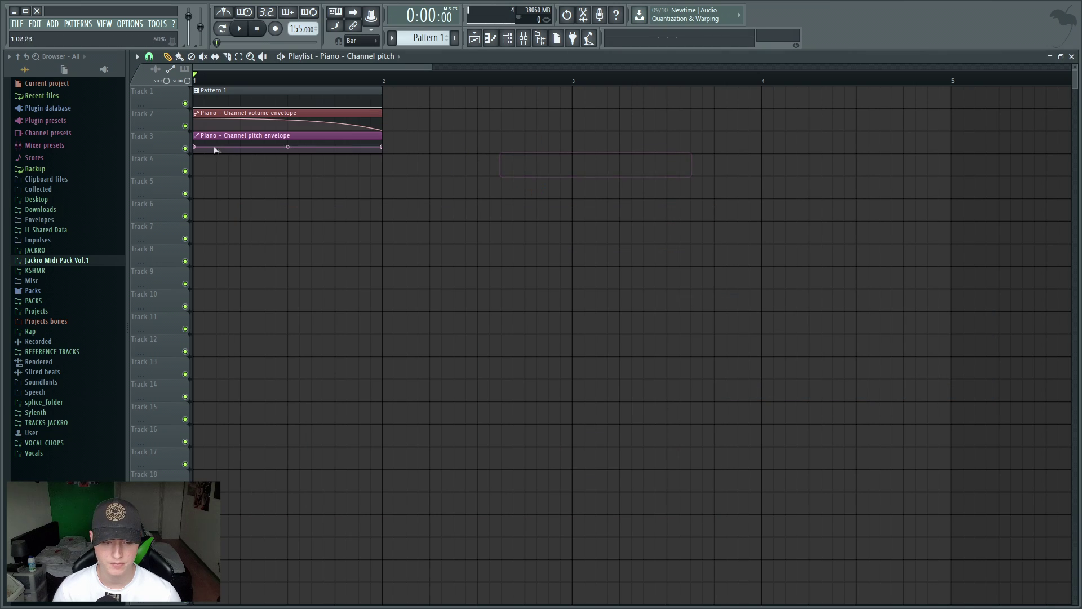
- Lower the pitch envelope's start point to near the bottom, bend the curve between its points, and play the upward slide
drag(1074, 67, 1075, 85)
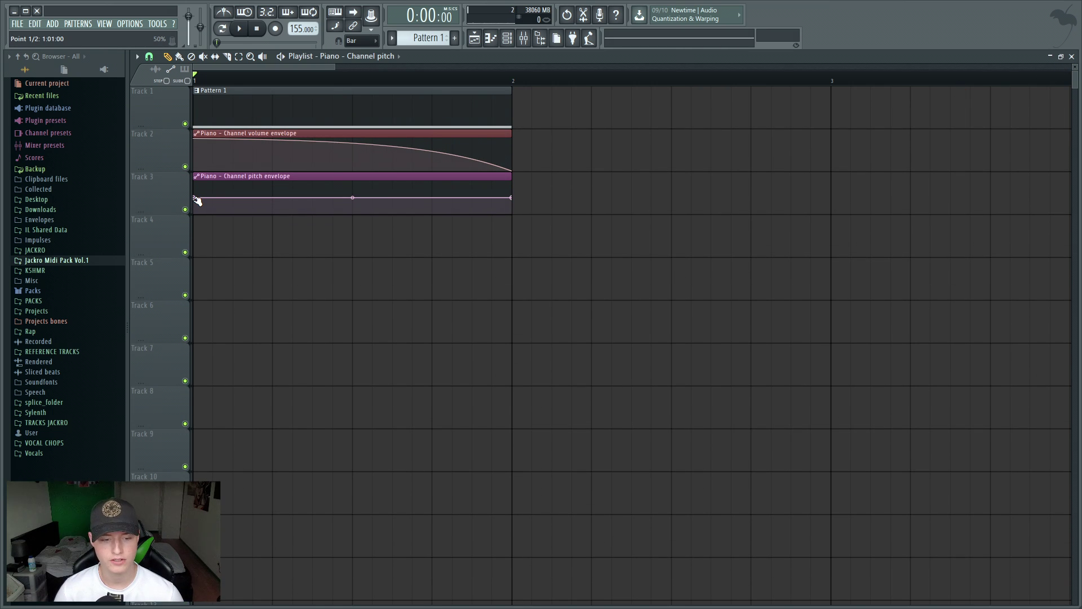
drag(196, 200, 188, 212)
drag(350, 204, 342, 201)
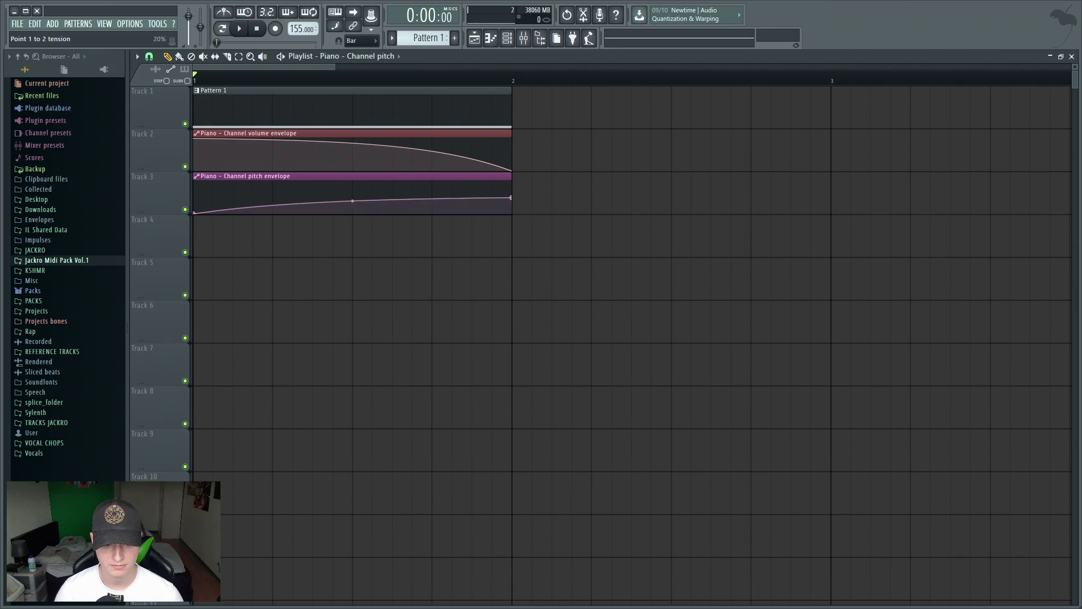
key(space)
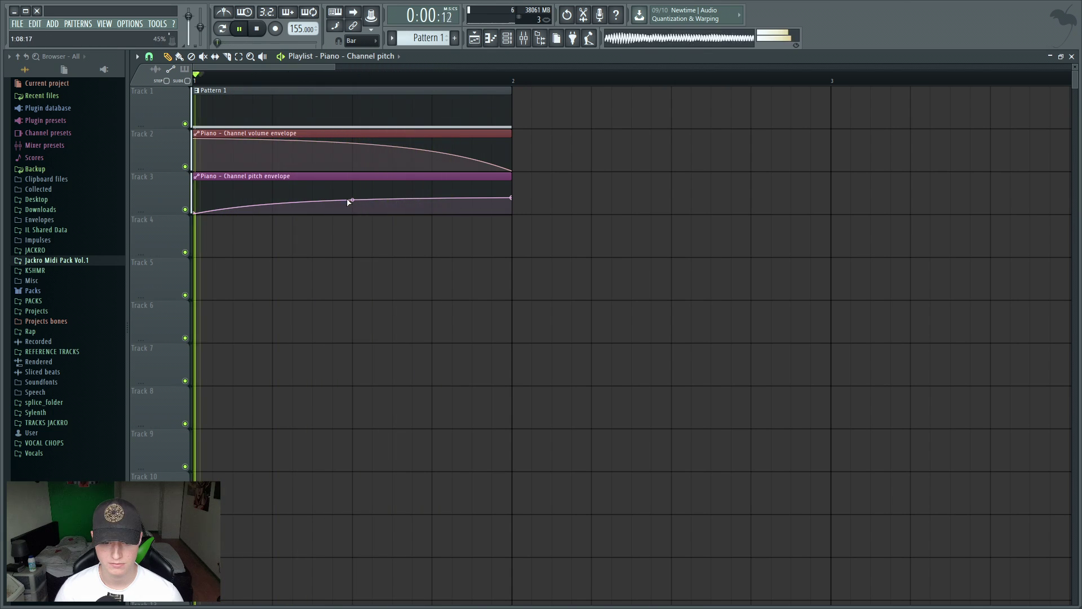
key(space)
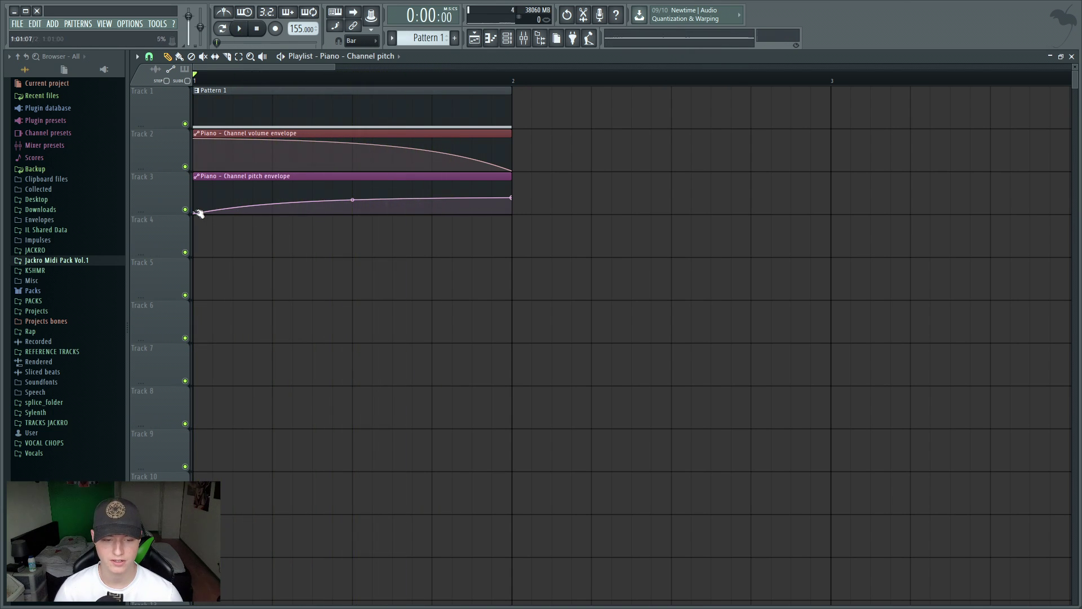
- Reverse the pitch envelope by raising its start point to the top and lowering its end point to the bottom
drag(197, 214, 193, 181)
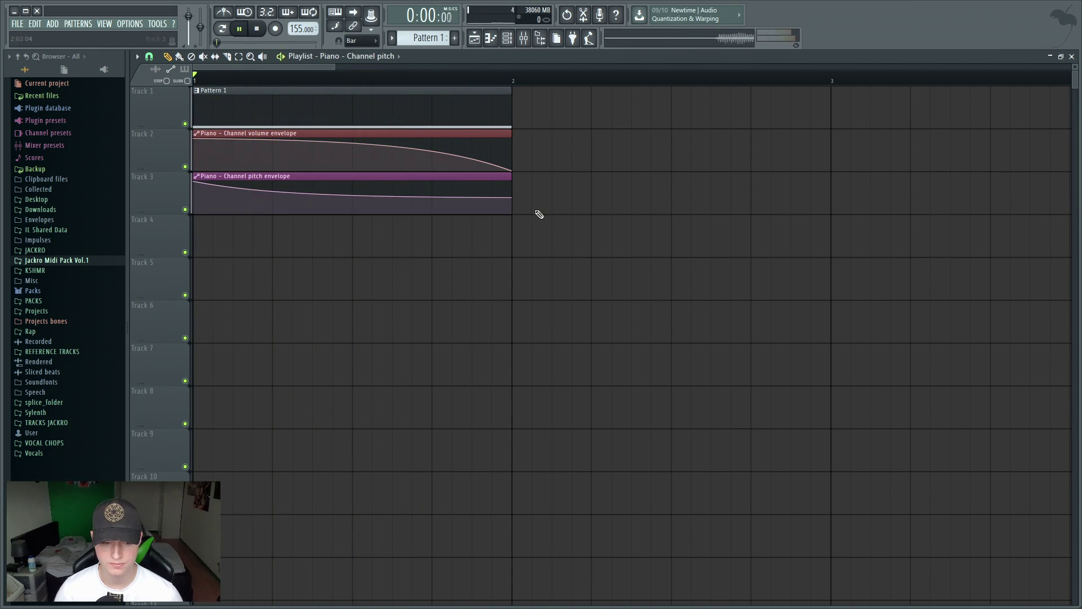
key(space)
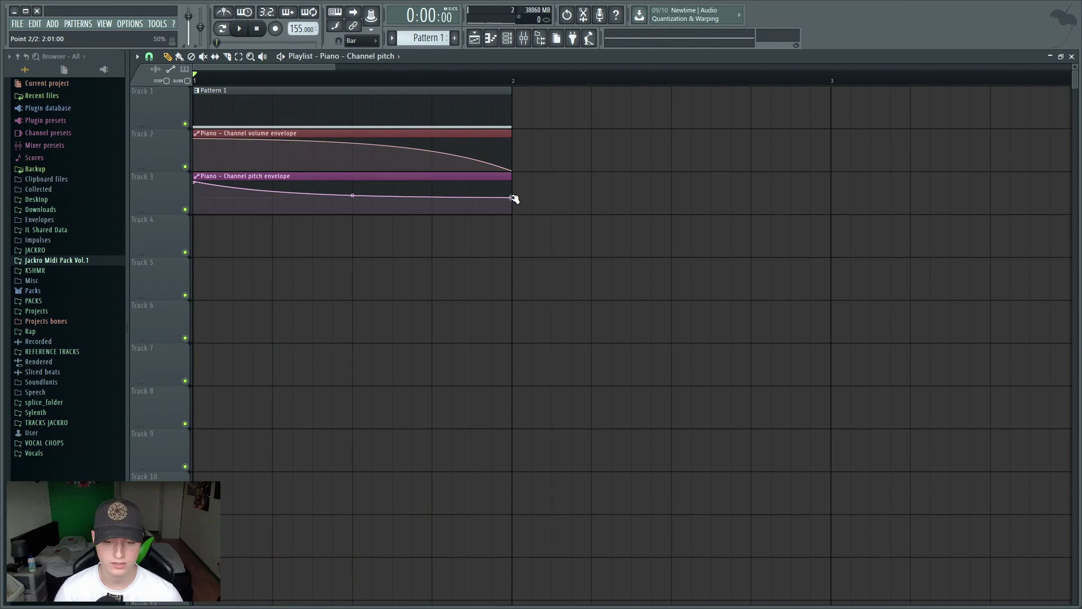
drag(514, 198, 509, 257)
- Play the downward pitch slide and audition the selected playlist range from 1:01:00 to 1:05:00
key(space)
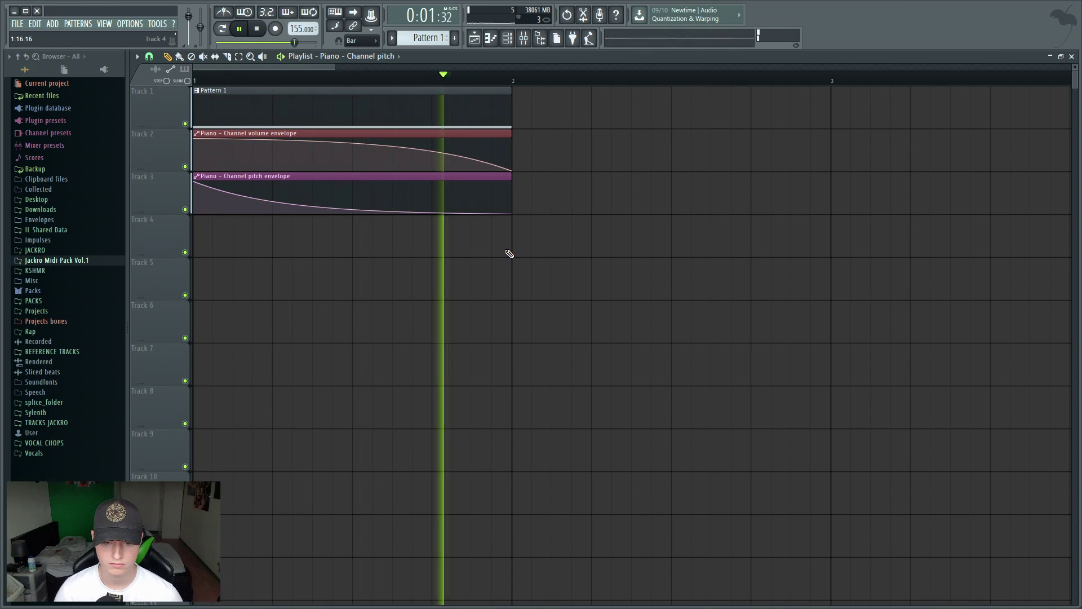
key(space)
drag(273, 78, 40, 98)
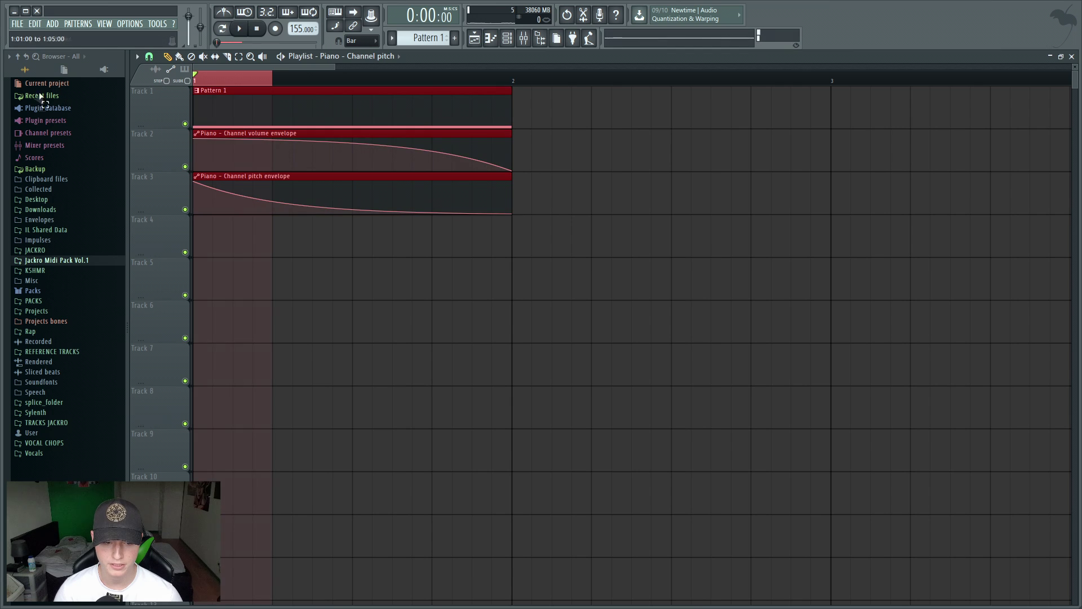
key(space)
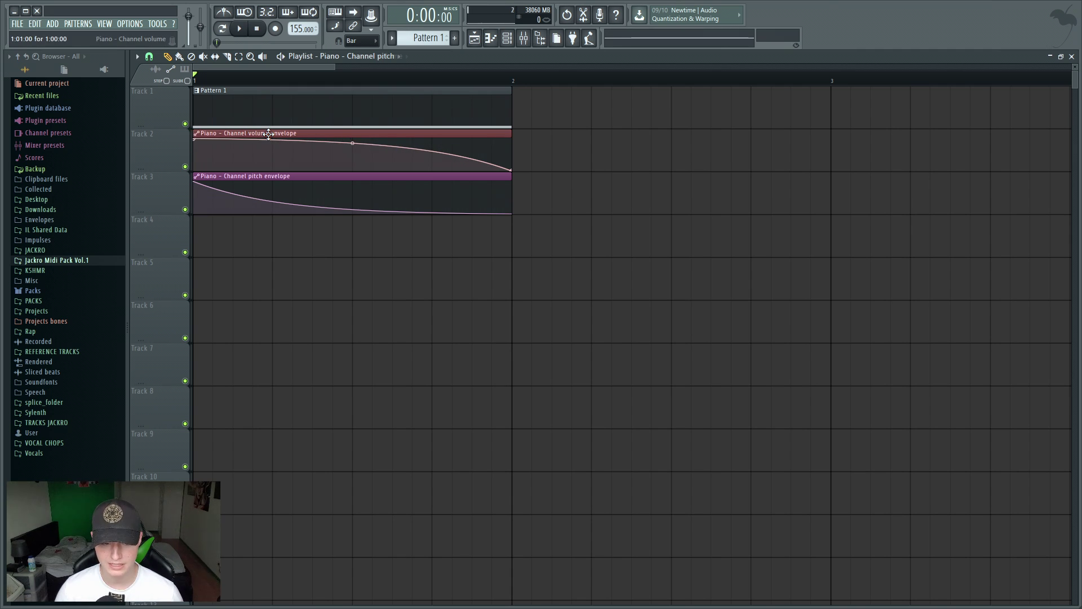
- Turn on the LFO in the Piano channel volume automation clip and try out its speed during playback
double_click(265, 134)
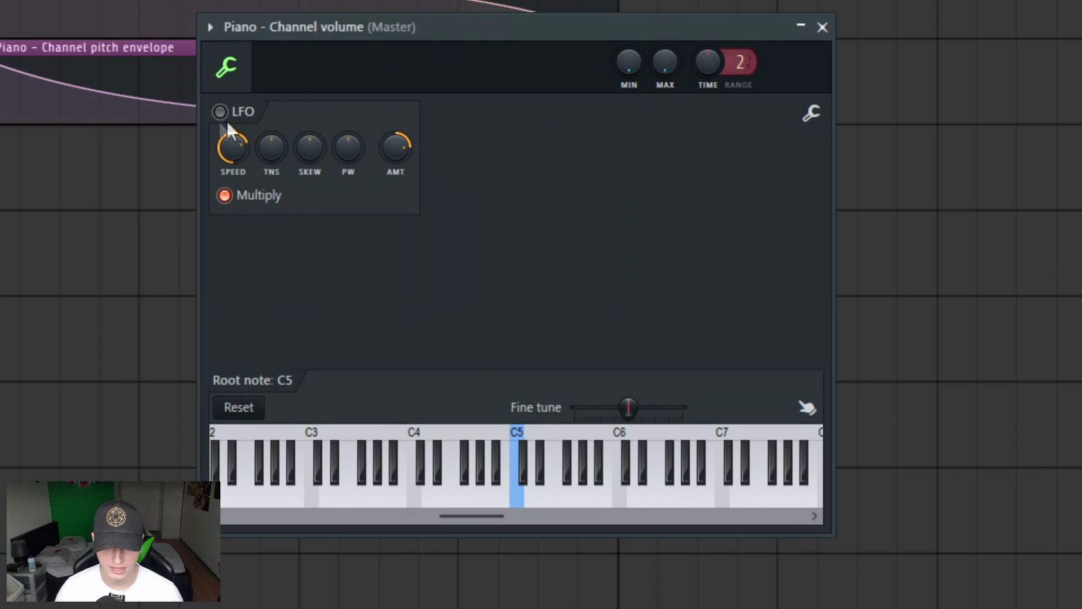
click(239, 115)
drag(332, 40, 501, 64)
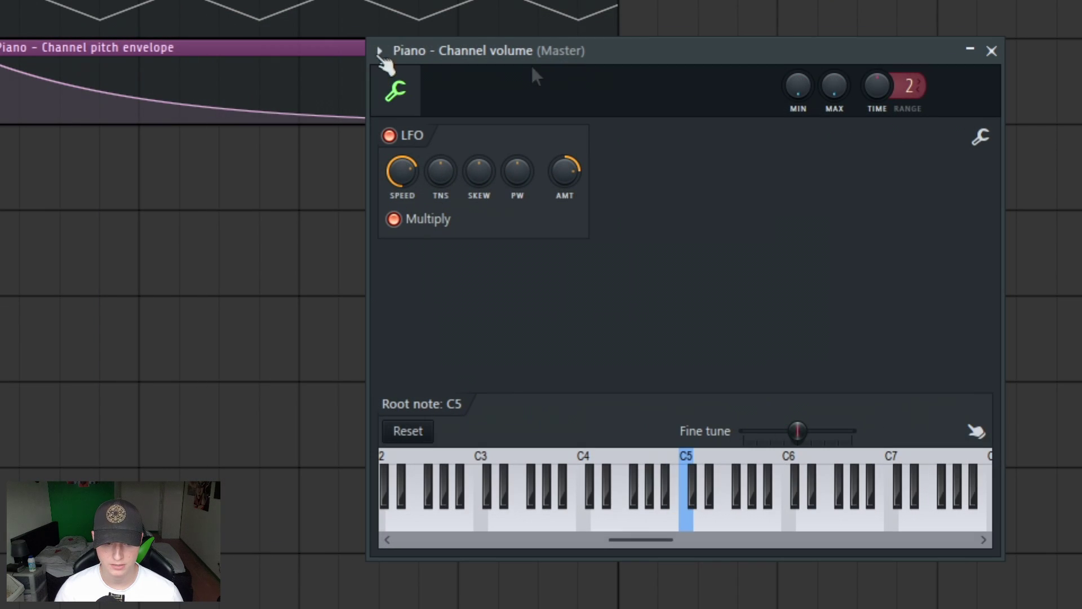
key(space)
key(space)
mouse_move(403, 171)
mouse_down()
mouse_move(402, 149)
mouse_move(403, 171)
mouse_move(403, 160)
mouse_up()
drag(536, 324, 536, 333)
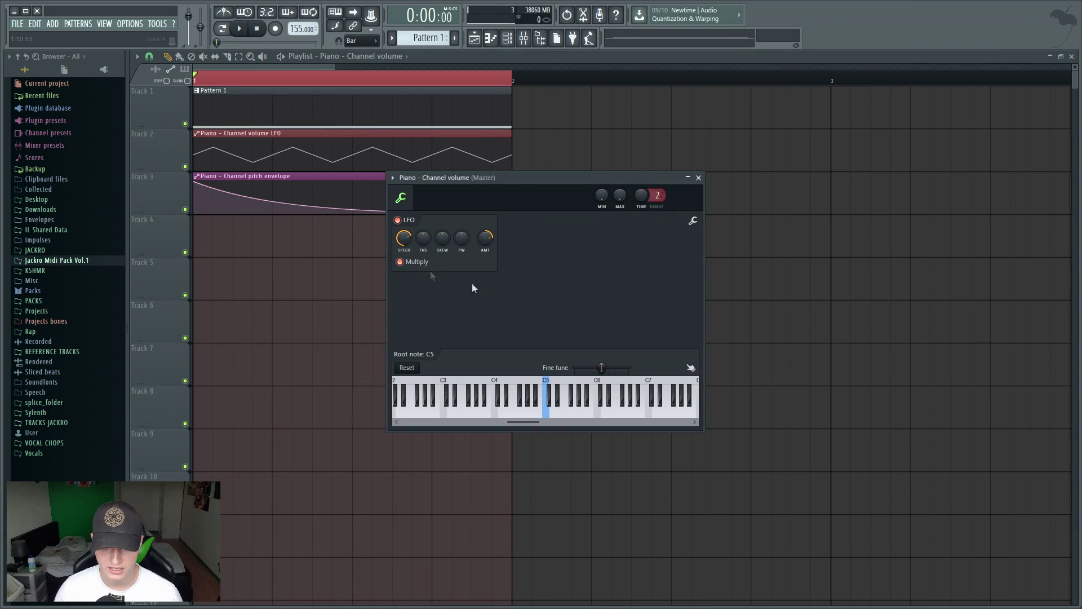
- Create an automation clip for the LFO speed of the Piano channel volume clip
right_click(404, 237)
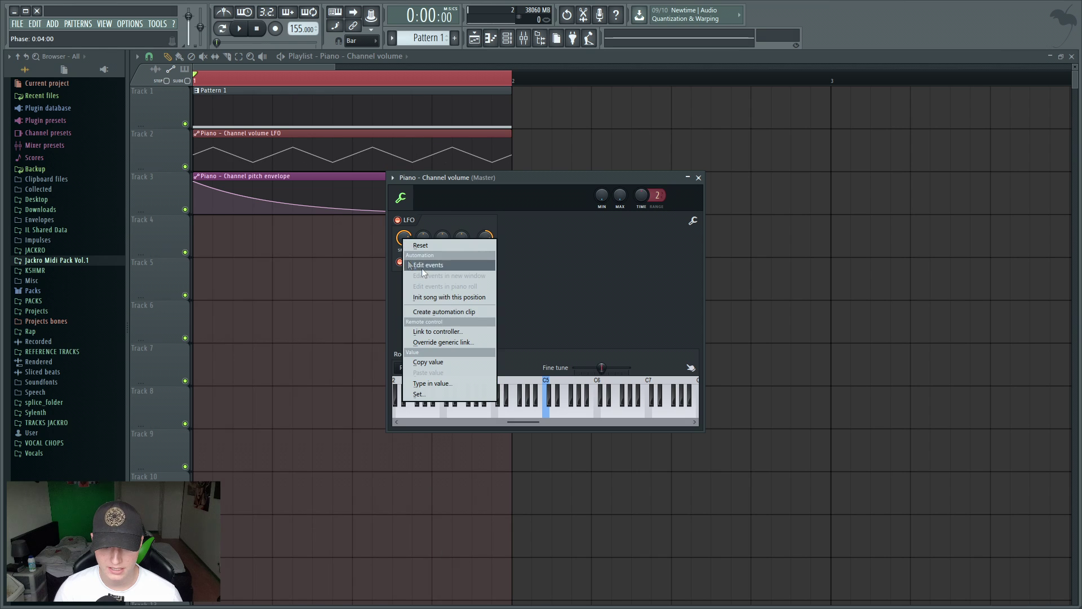
click(449, 309)
click(881, 199)
right_click(881, 201)
- Shape the volume LFO speed envelope as a ramp rising from a low start to a high end, and play it
mouse_move(194, 235)
mouse_down()
mouse_move(186, 261)
mouse_move(194, 246)
mouse_up()
drag(512, 236, 511, 225)
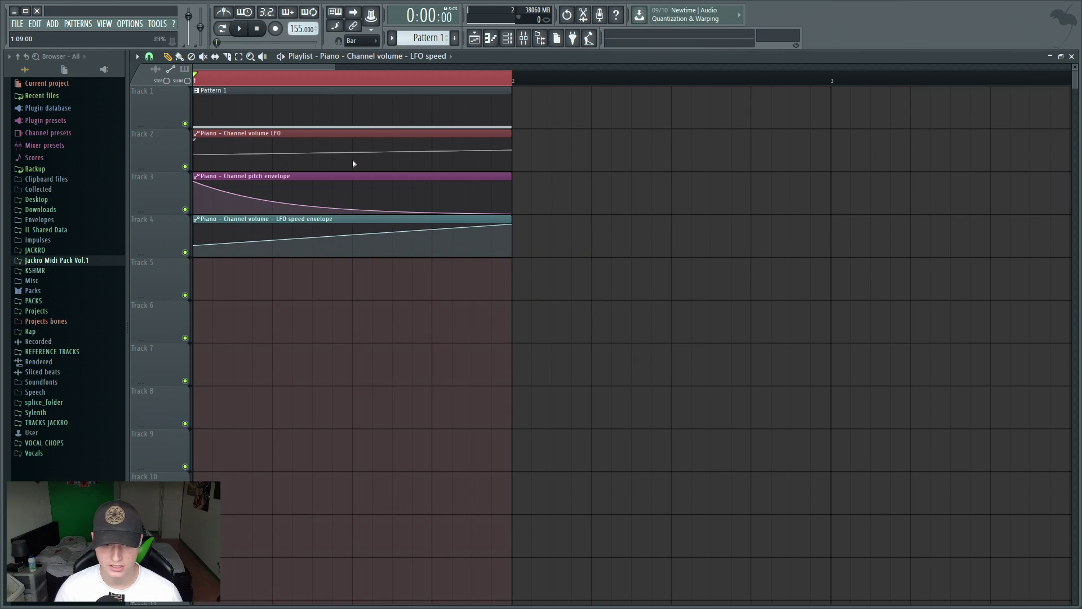
key(space)
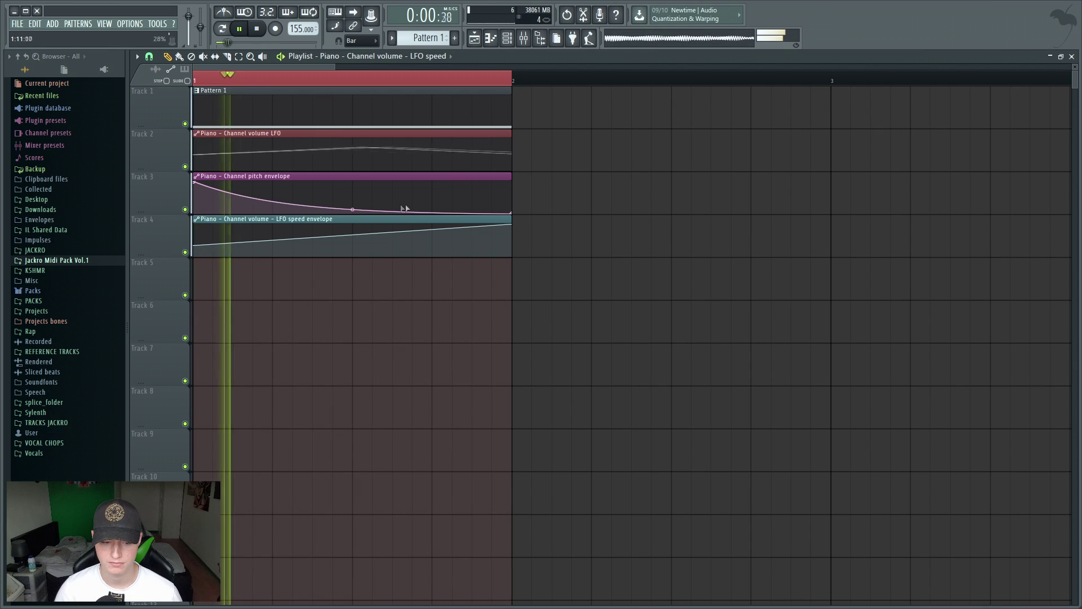
key(space)
- Raise the volume LFO speed envelope's start to the top, lower its end to the bottom, and play the result
drag(195, 246, 243, 215)
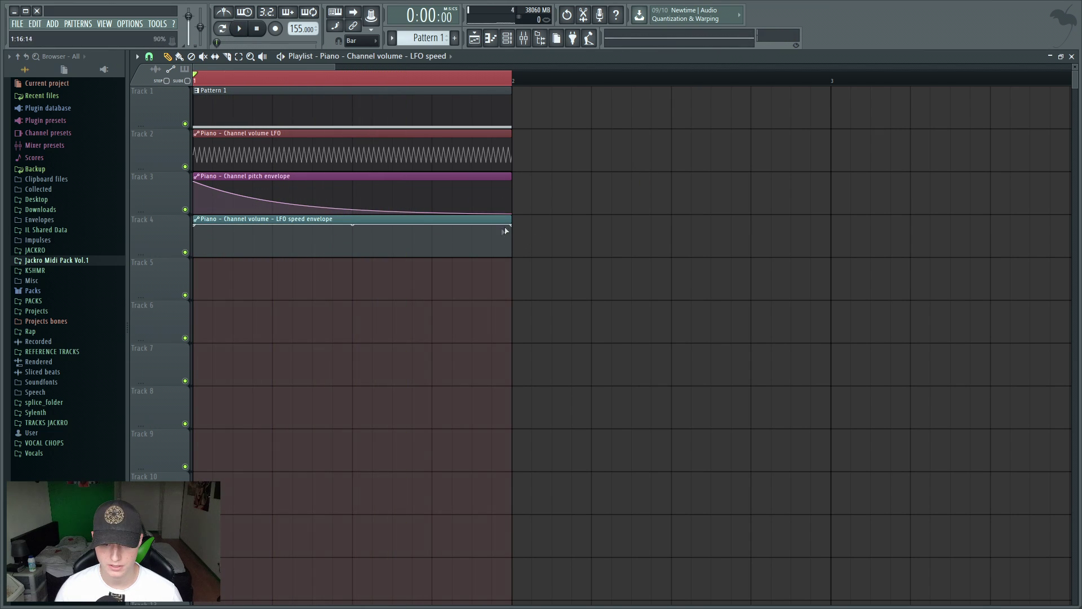
drag(506, 231, 510, 255)
key(space)
key(space)
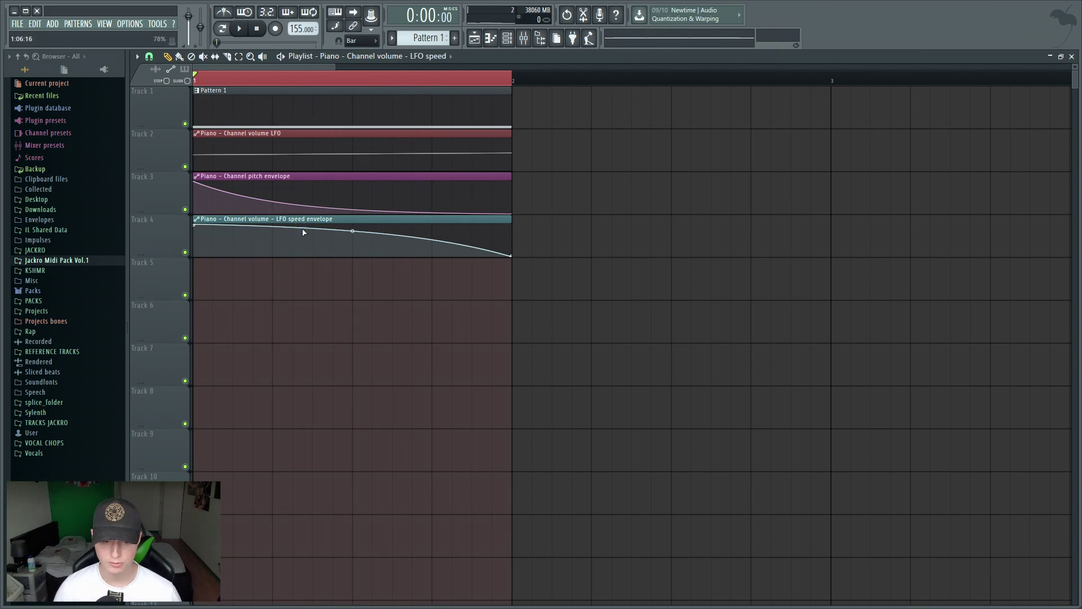
- Load Fruity Parametric EQ 2 into slot 1 of the Piano mixer track
click(526, 40)
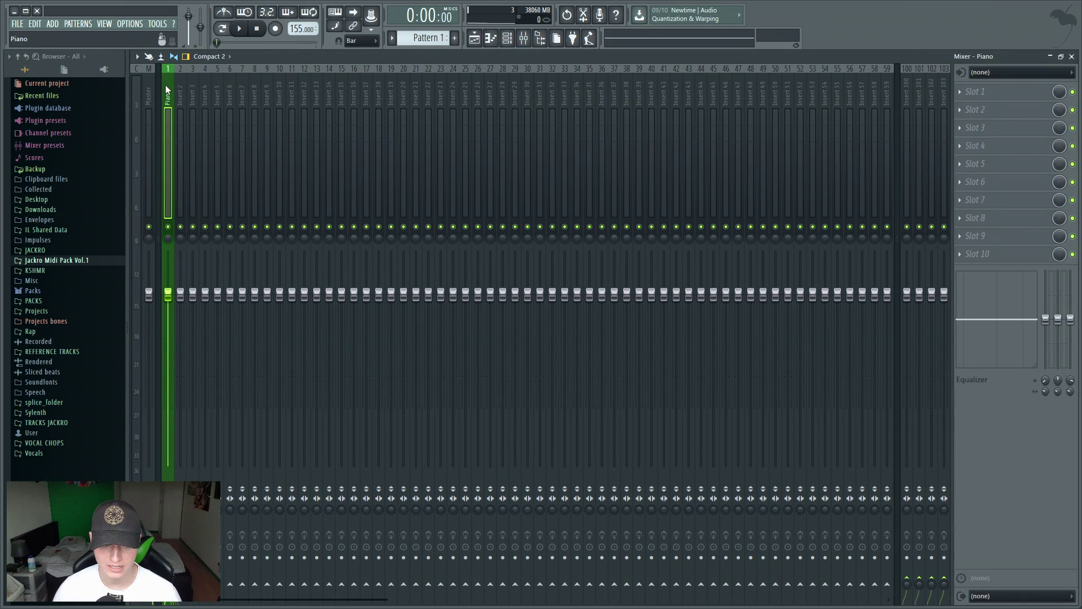
click(974, 99)
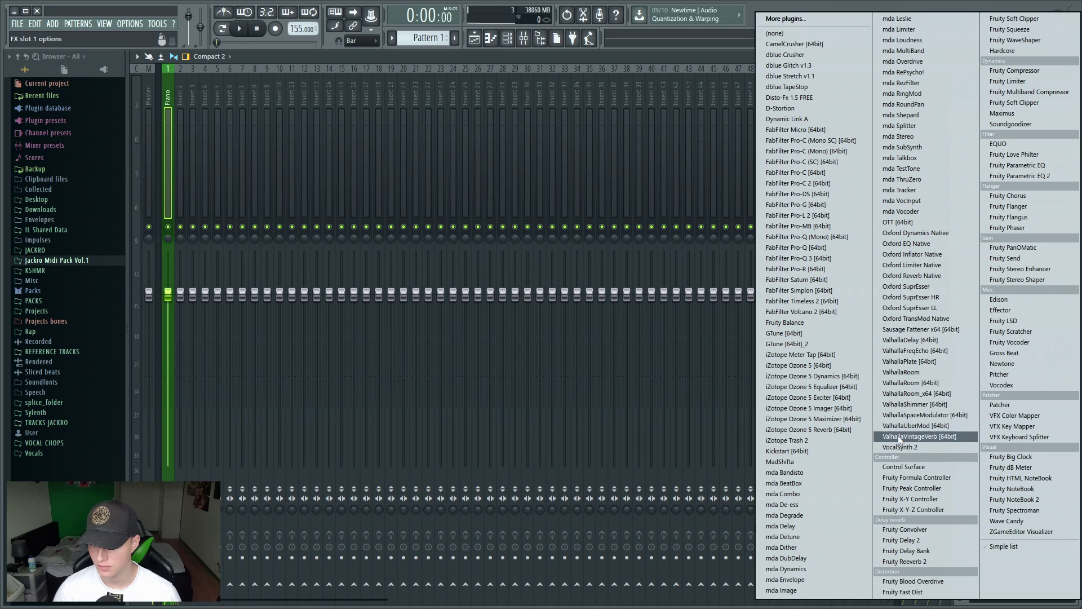
click(925, 425)
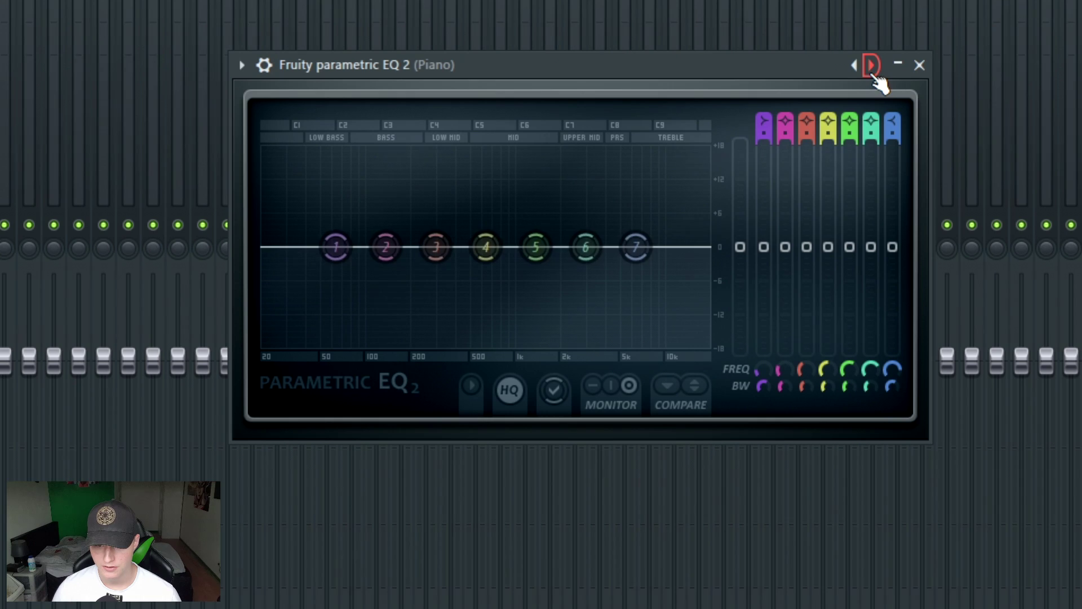
- Switch the EQ to the preset with cuts at both ends and create an automation clip for band 7's fully raised frequency
click(639, 146)
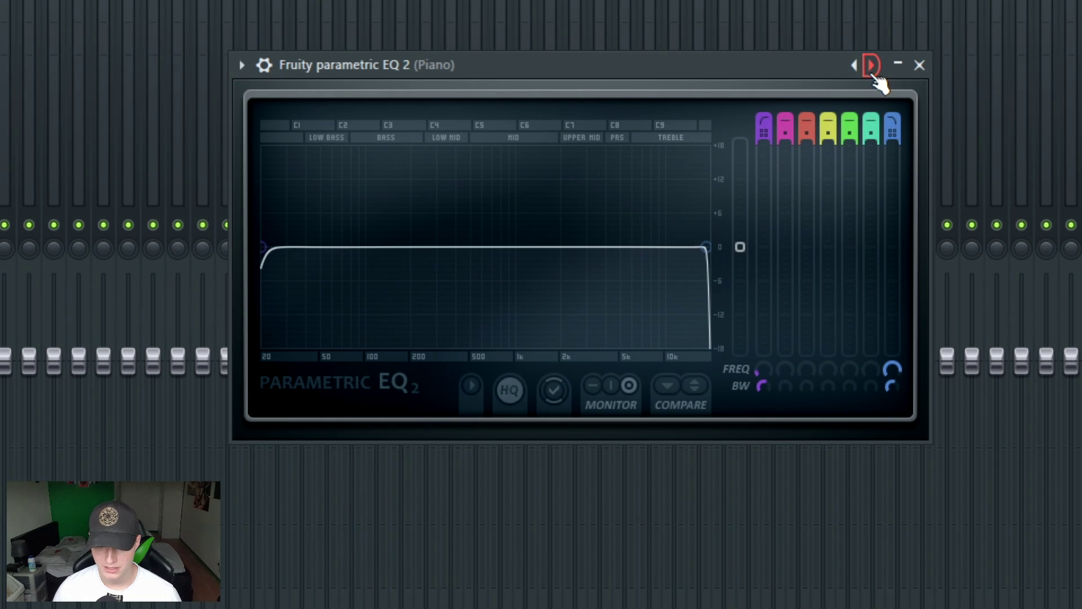
scroll(891, 368, up, 2)
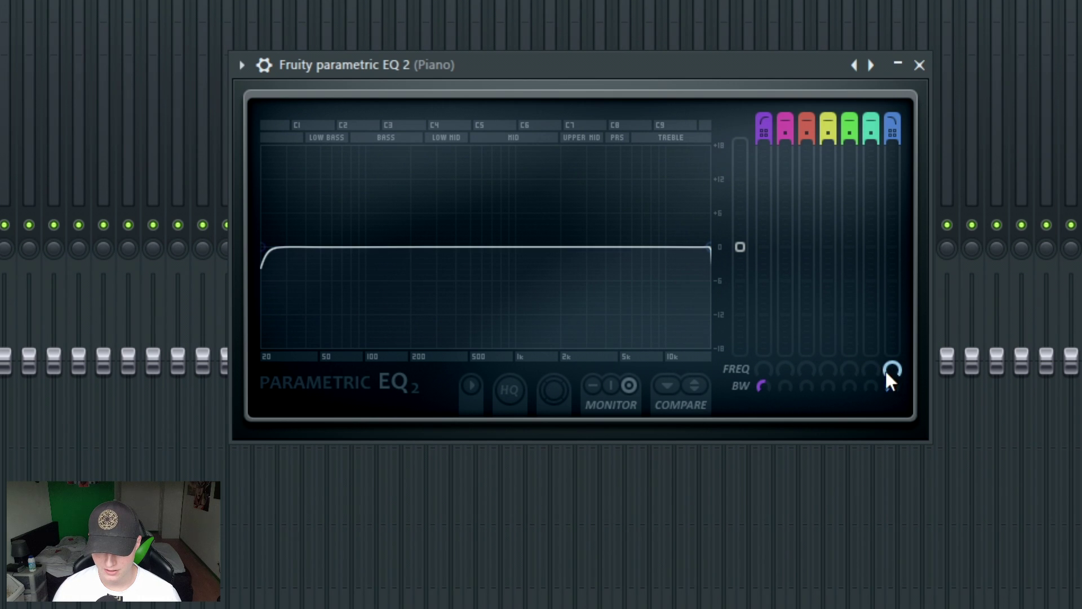
right_click(891, 369)
click(966, 511)
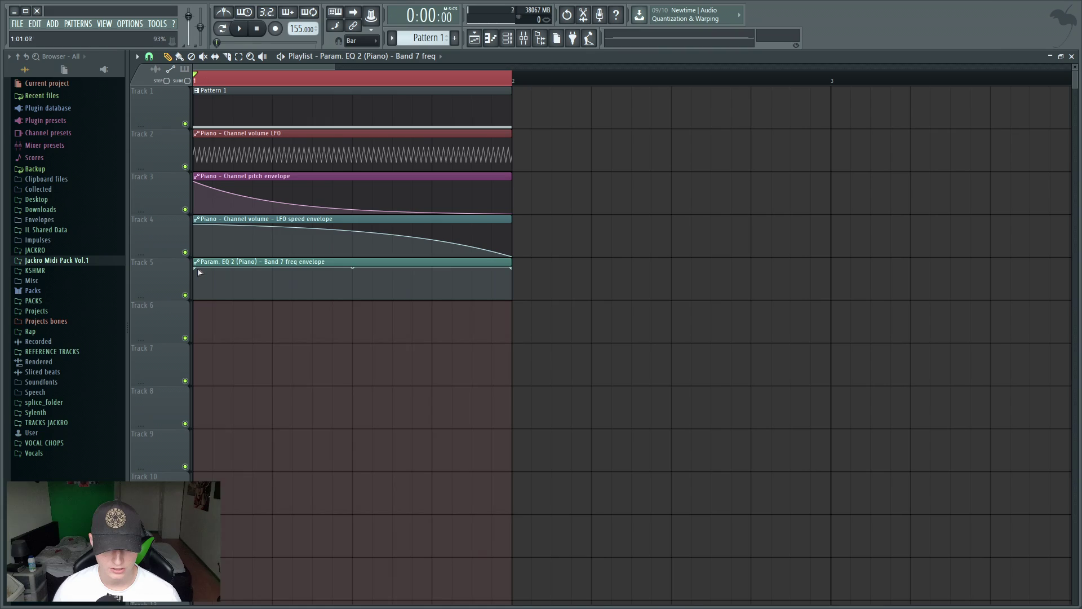
- Lower the start point of the EQ band 7 frequency envelope to make a rising filter sweep, and play it
drag(198, 273, 190, 286)
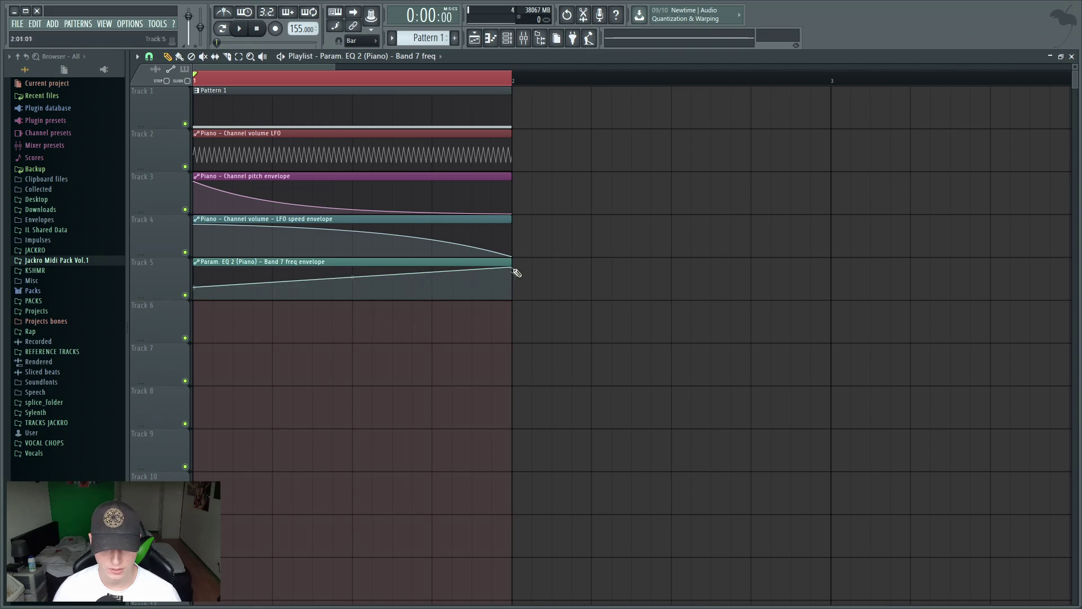
key(space)
key(space)
key(space)
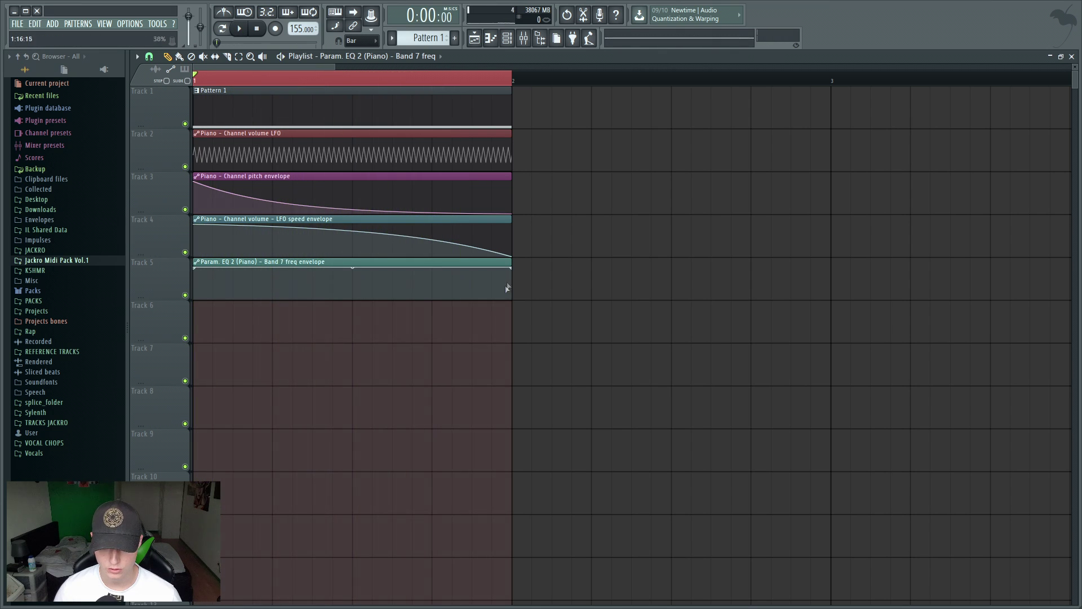
- Lower the end point of the EQ band 7 frequency envelope to make a falling filter sweep, and play it
drag(508, 288, 514, 287)
key(space)
key(space)
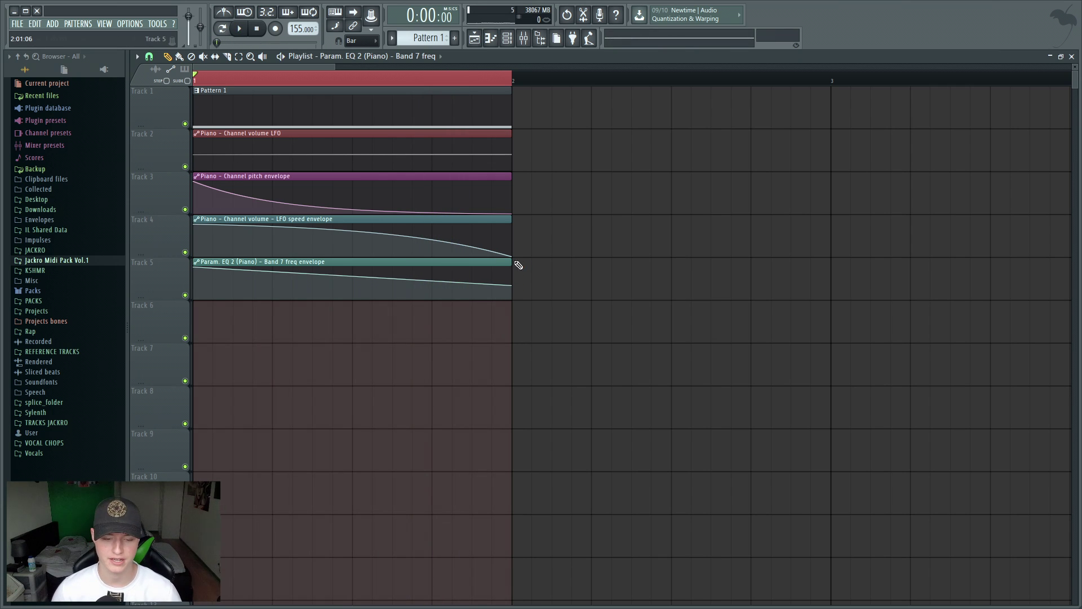
- Turn on the LFO in the EQ band 7 frequency clip and create an automation clip for its LFO speed
click(340, 262)
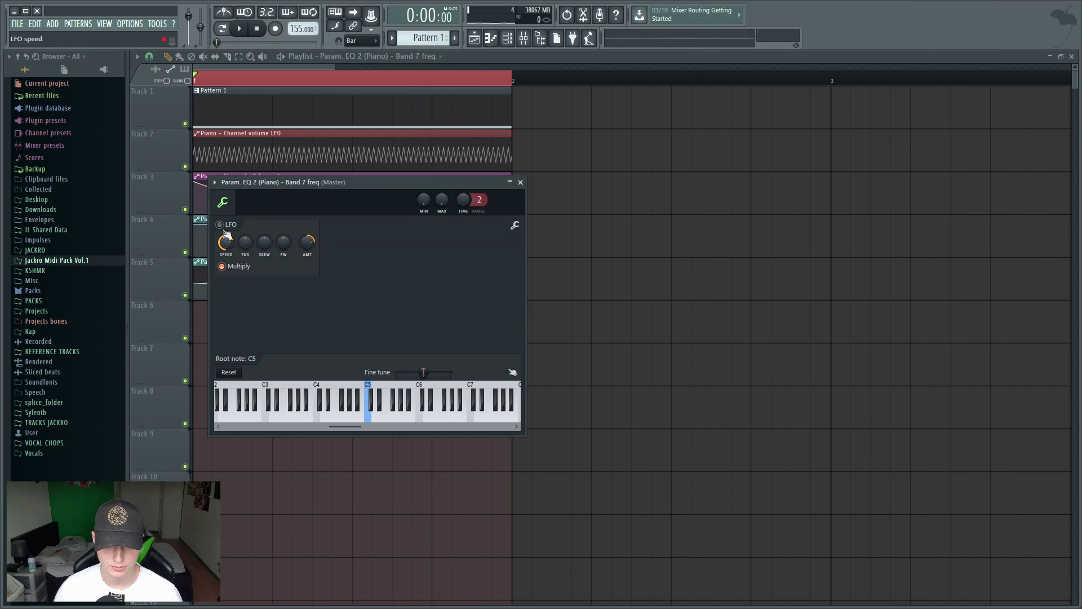
right_click(226, 249)
click(287, 322)
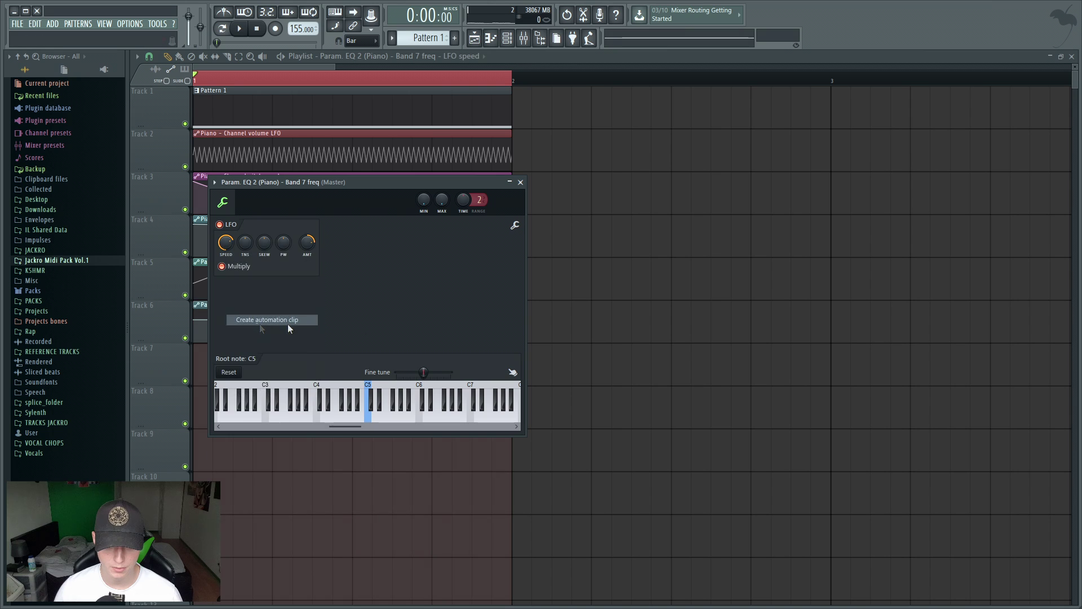
- Lower the end point of the band 7 LFO speed envelope in two passes so the modulation slows, auditioning the result
key(space)
drag(512, 310, 515, 327)
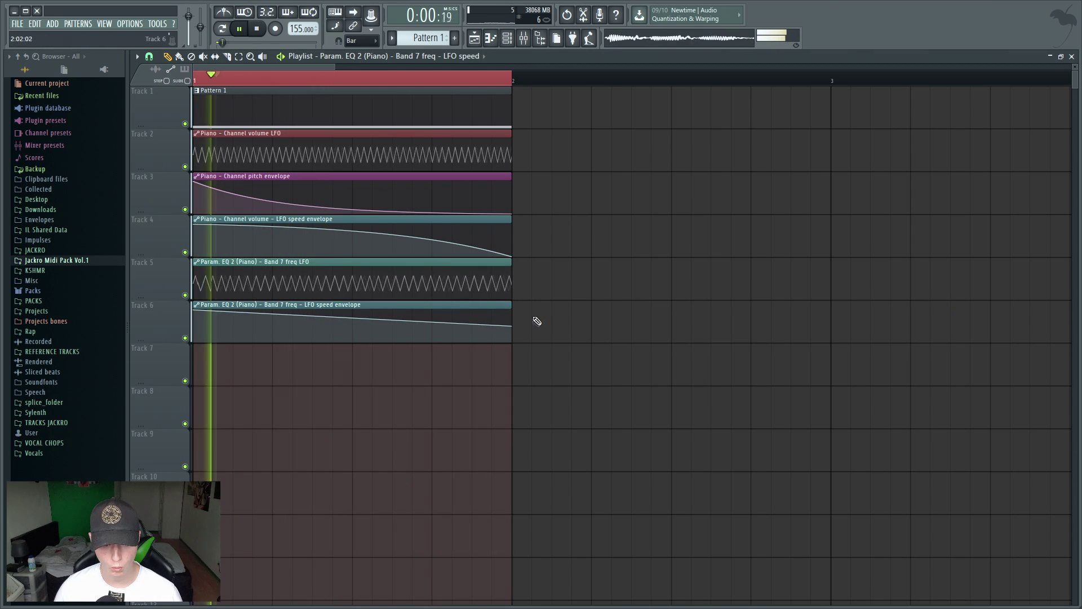
key(space)
drag(515, 328, 516, 331)
key(space)
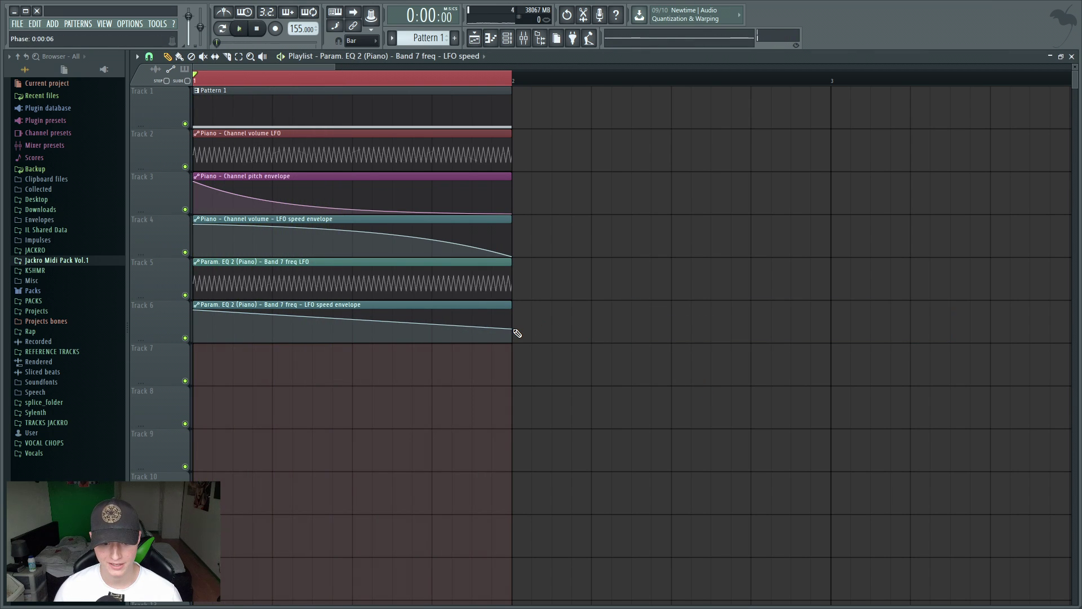
- Lower the start point of the EQ band 7 LFO speed envelope slightly and audition the loop
key(space)
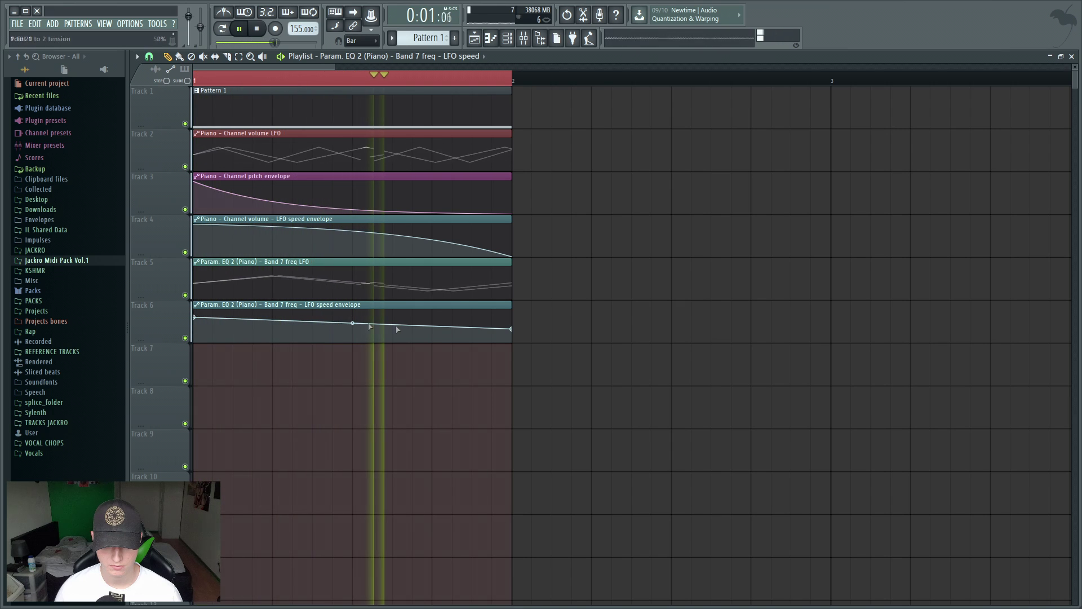
key(space)
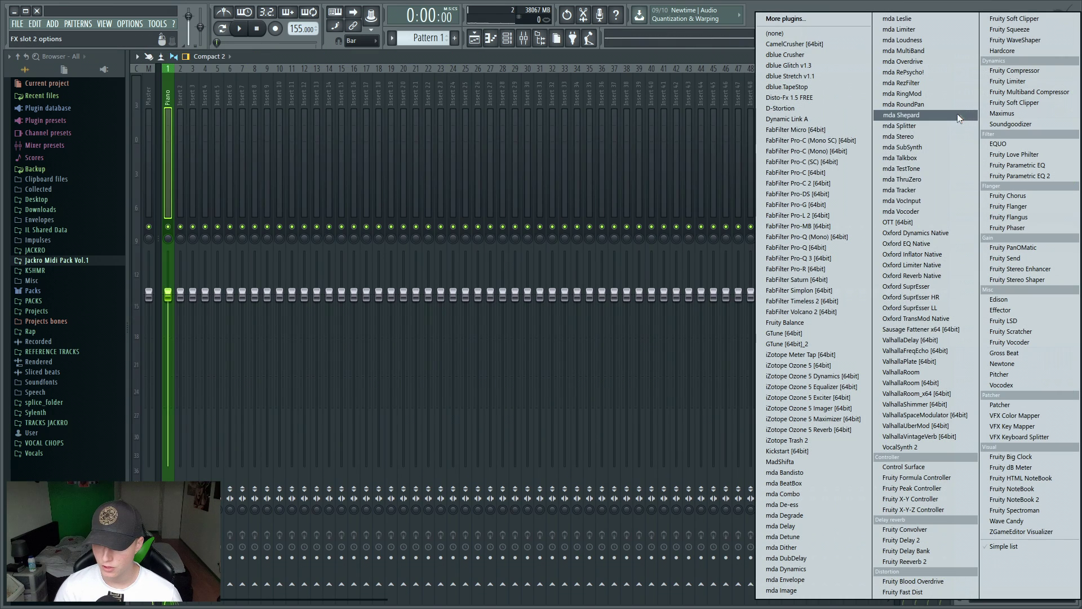
- Add a second Fruity Parametric EQ 2 to the Piano mixer track and turn its band 1 into a steep high-pass filter
click(924, 390)
drag(637, 204, 641, 171)
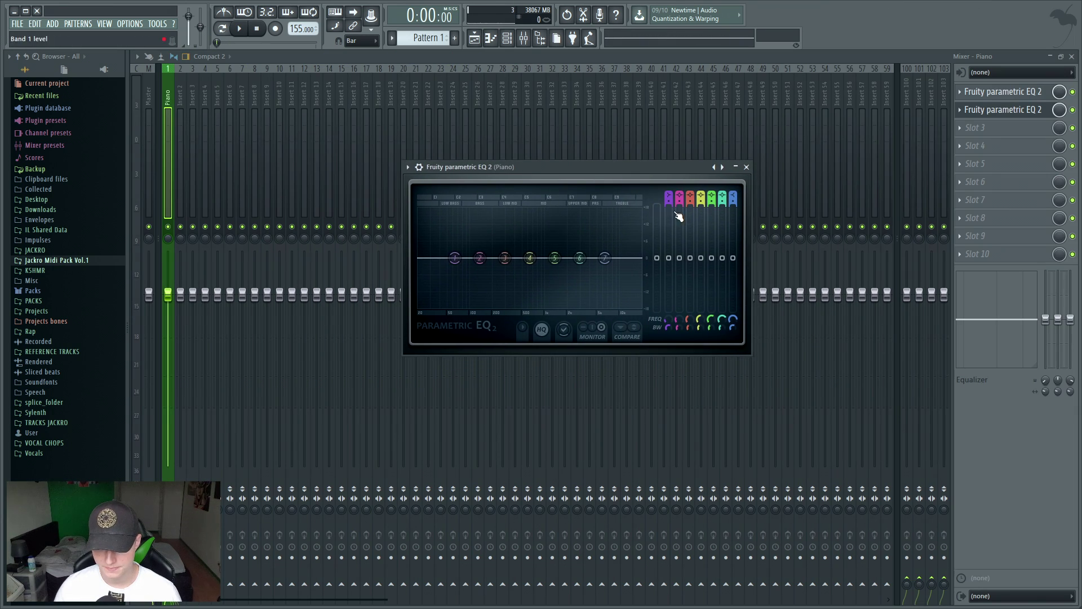
scroll(668, 194, down, 2)
scroll(666, 202, up, 3)
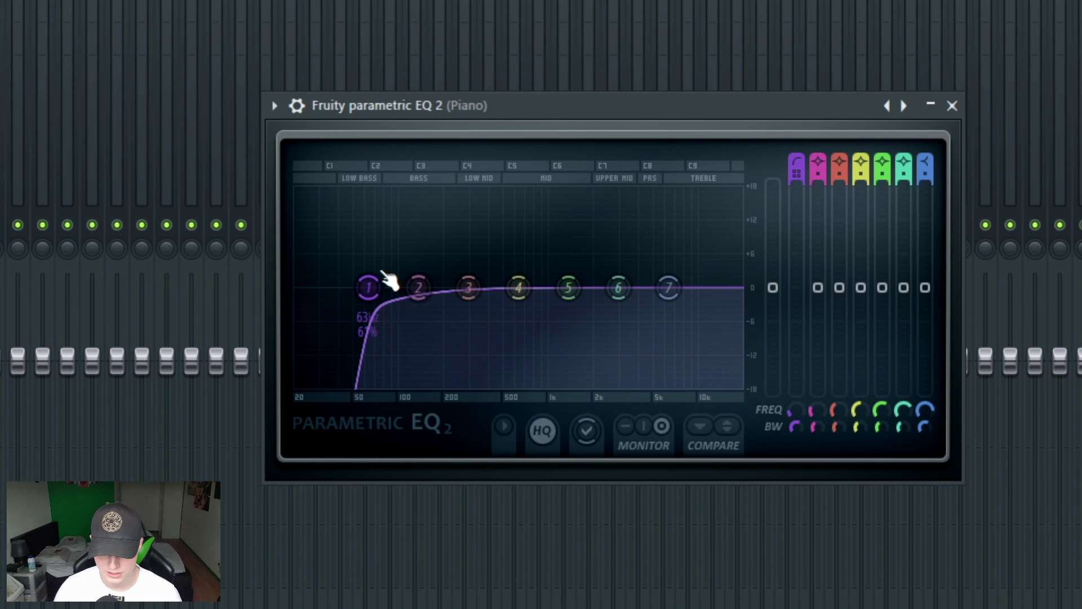
mouse_move(370, 286)
mouse_down()
mouse_move(339, 288)
mouse_move(366, 287)
mouse_up()
- Create an automation clip for the band 1 frequency and raise its end point for a rising high-pass sweep, auditioning it
drag(792, 414, 793, 410)
right_click(793, 411)
click(845, 560)
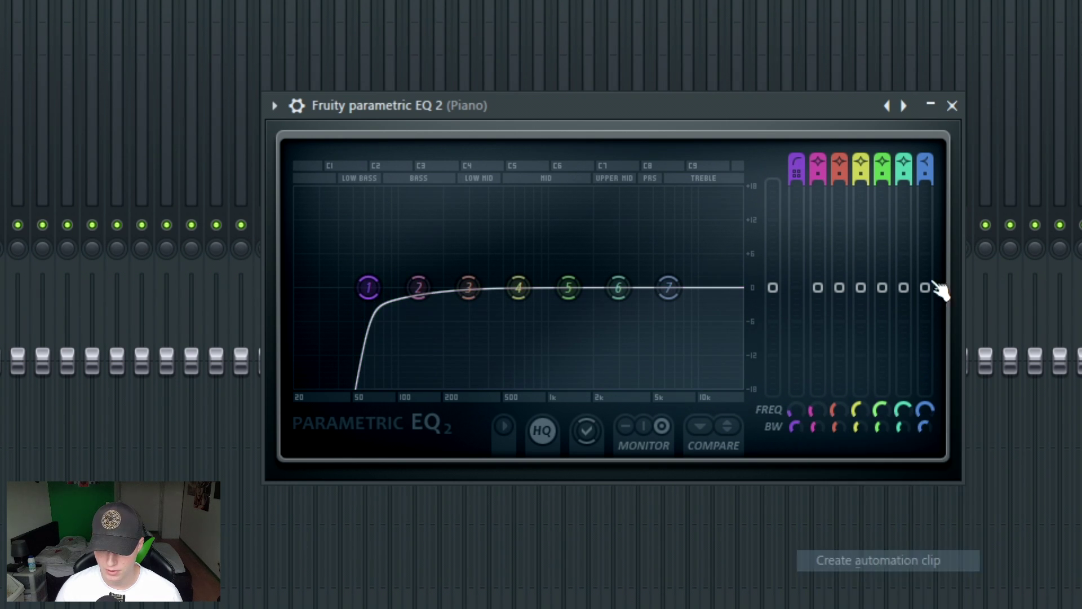
mouse_move(514, 381)
mouse_down()
mouse_move(517, 347)
mouse_move(512, 362)
mouse_up()
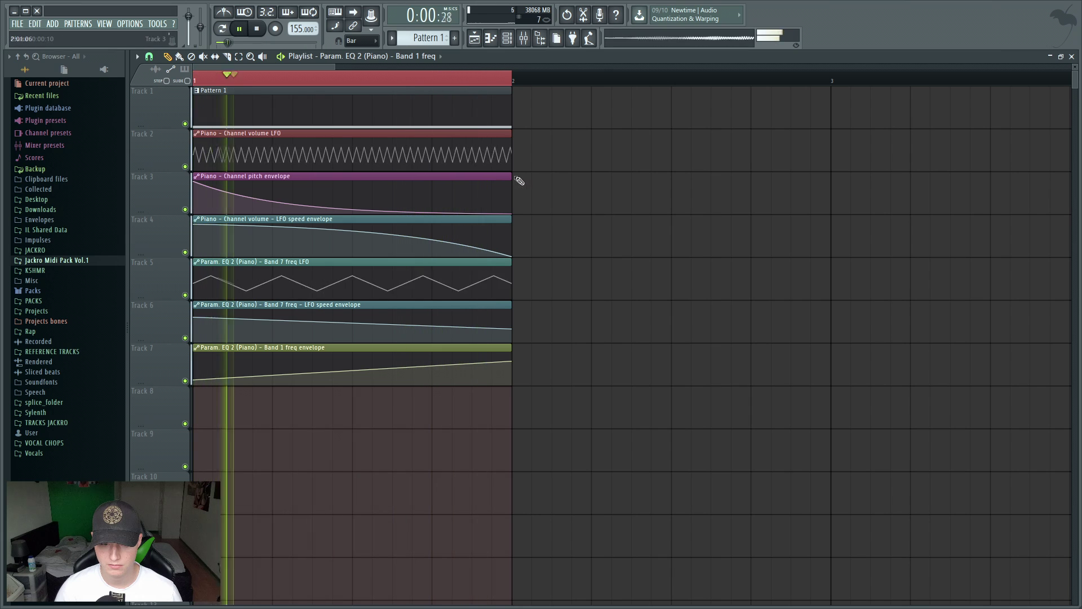
key(space)
- Play the loop with the second Fruity Parametric EQ 2 open to watch band 1 move, and return to the playlist
key(F9)
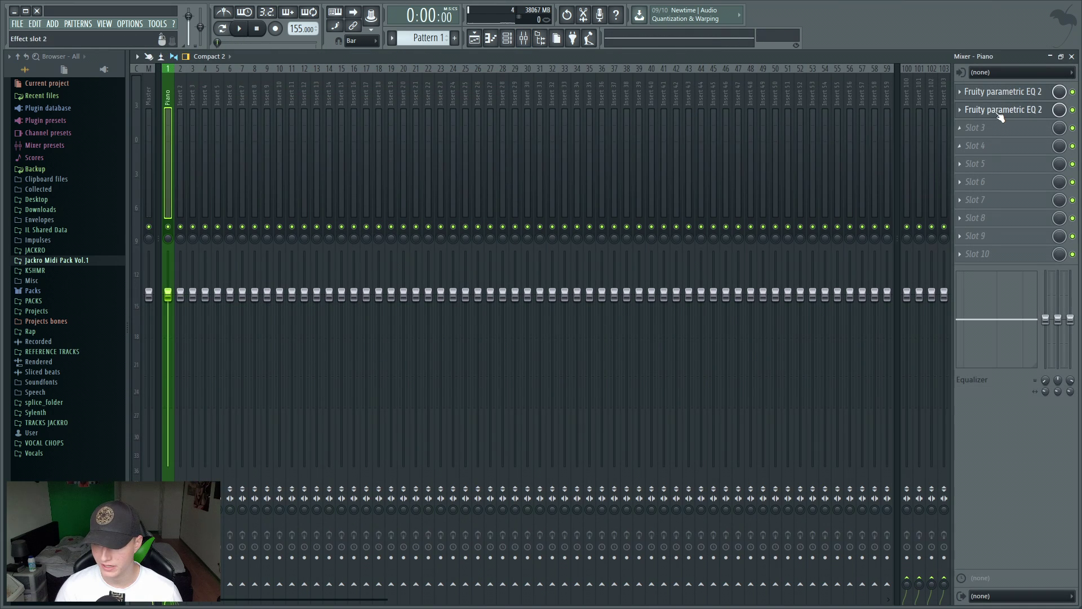
click(1000, 111)
key(space)
key(space)
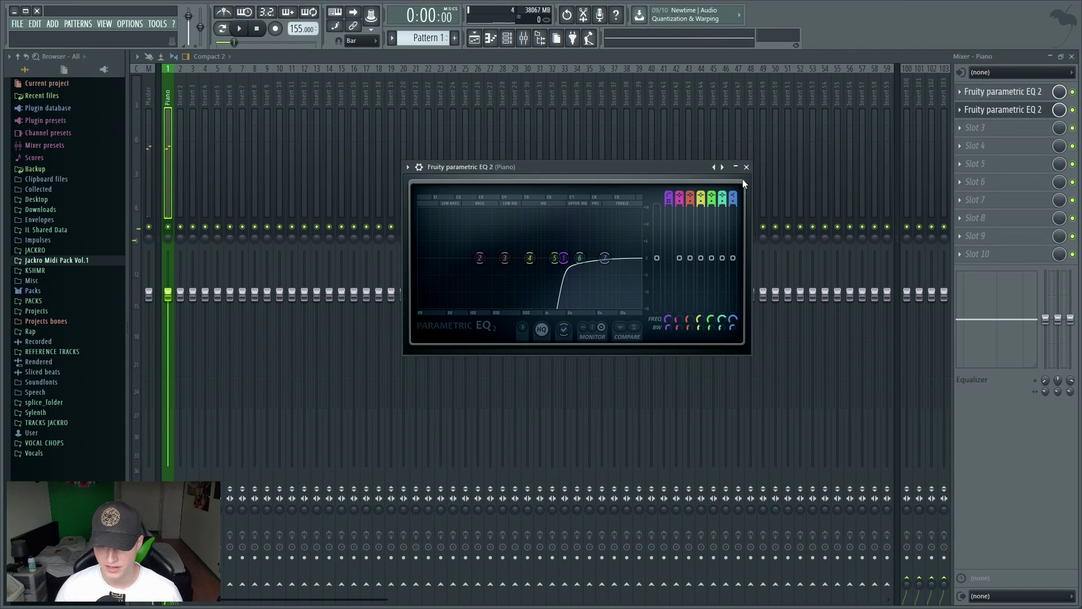
click(997, 109)
click(1072, 57)
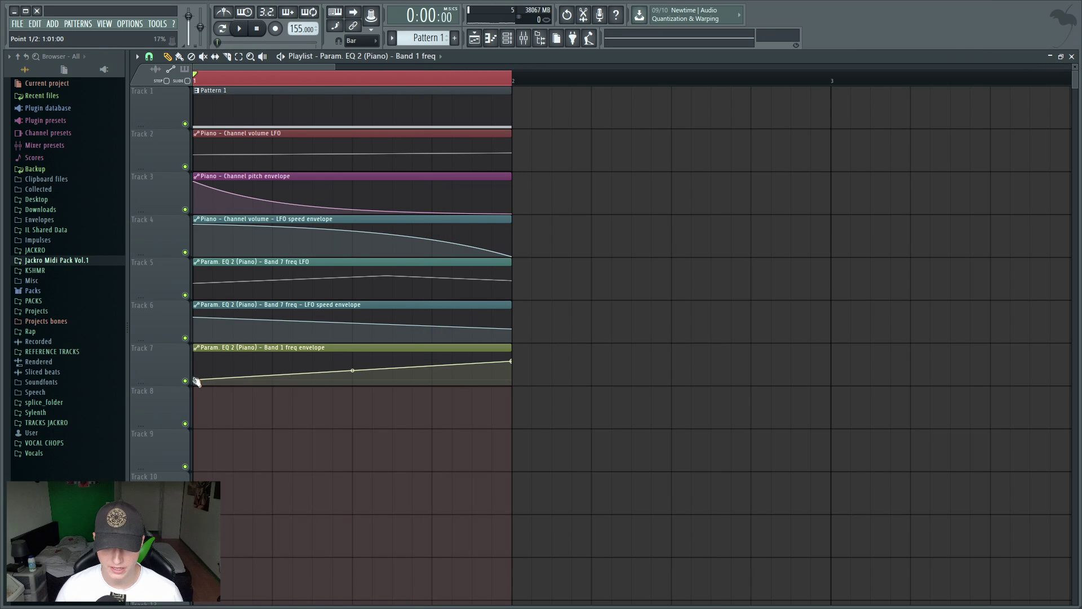
- Raise the start point and lower the end point of the band 1 frequency envelope for a falling sweep, and play it
drag(196, 382, 195, 360)
drag(513, 362, 518, 378)
key(space)
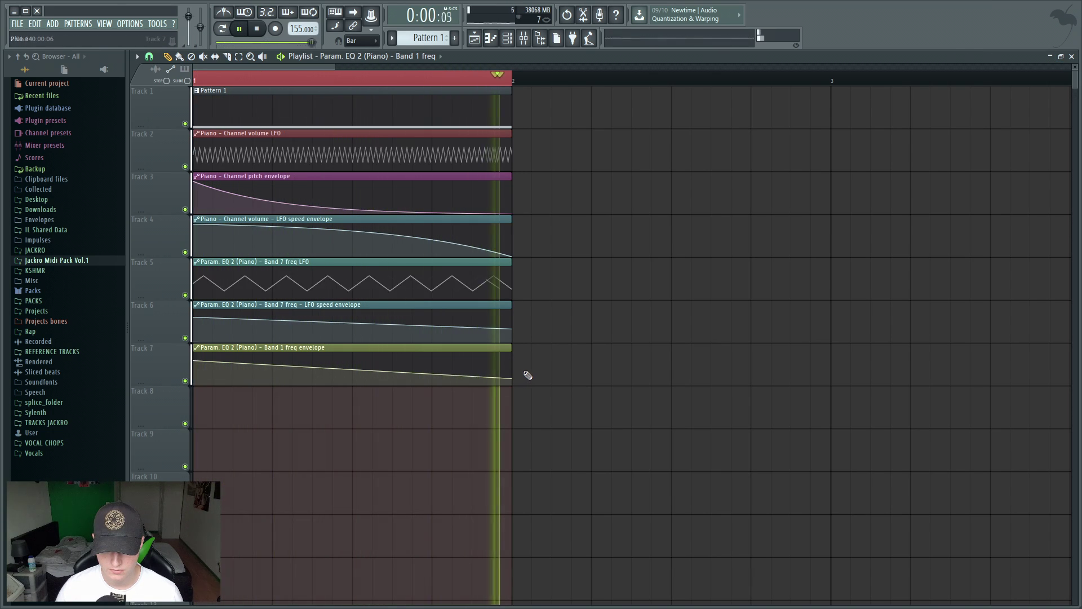
key(space)
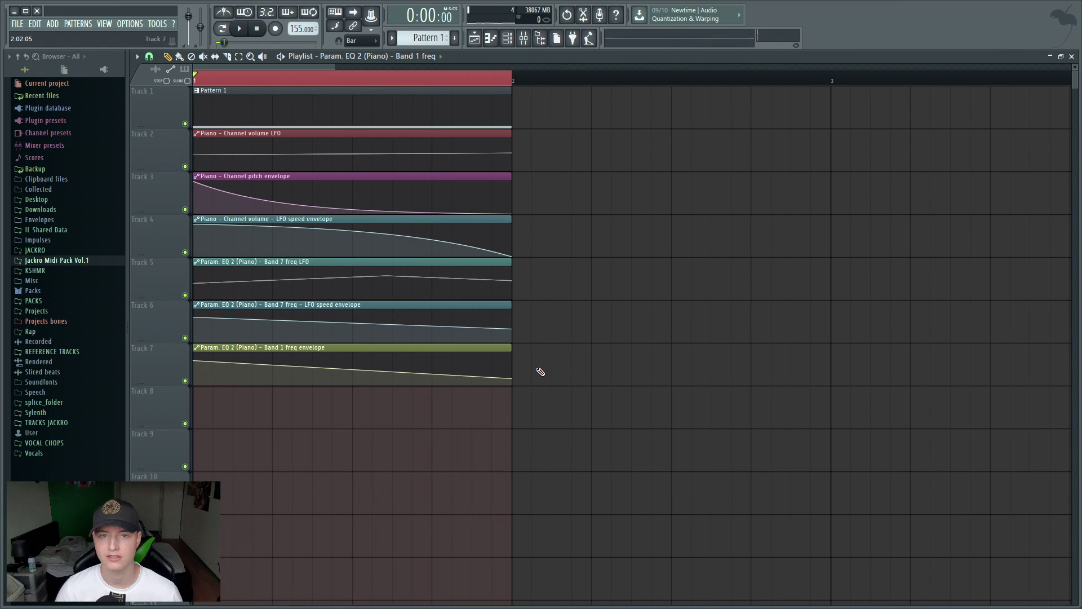
- Turn on the LFO in the EQ band 1 frequency clip and create an automation clip for its LFO speed
double_click(344, 348)
click(250, 254)
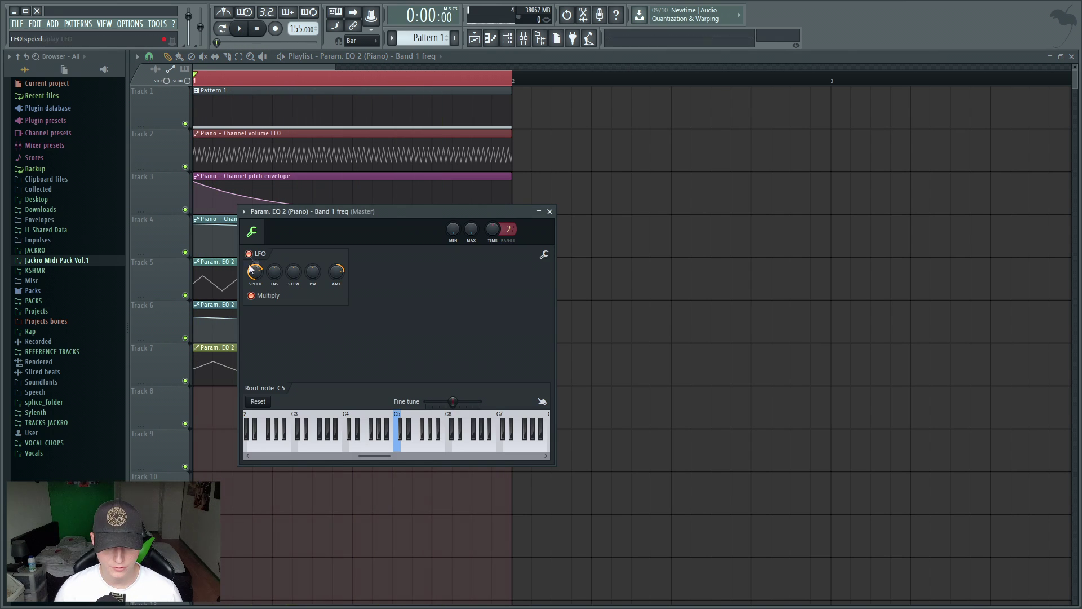
right_click(255, 272)
click(287, 346)
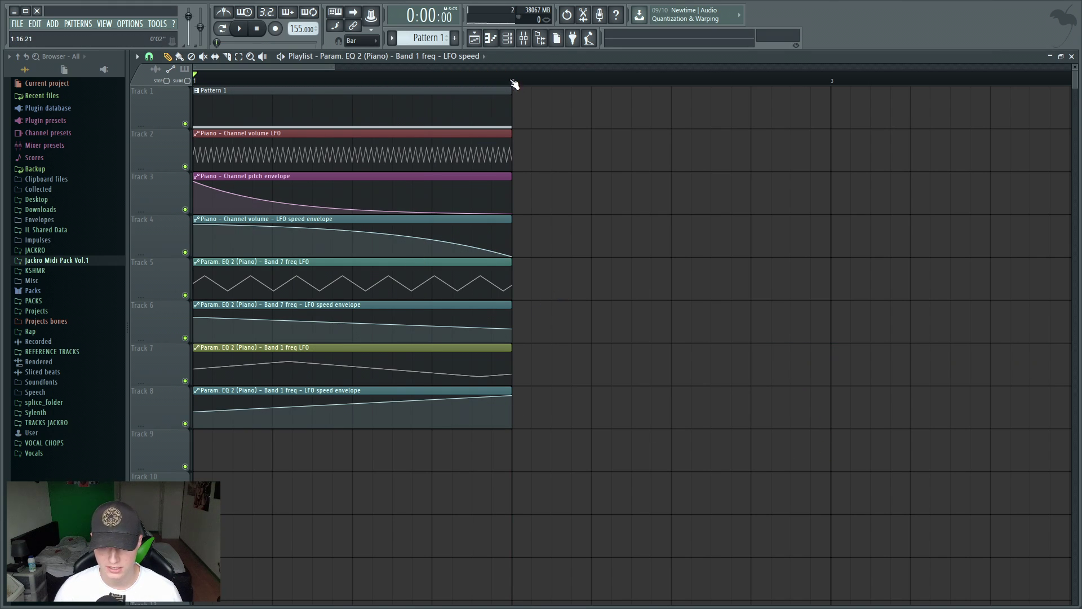
- Audition the band 1 LFO modulation and delete its LFO speed clip from Track 8 during playback
key(space)
right_click(389, 395)
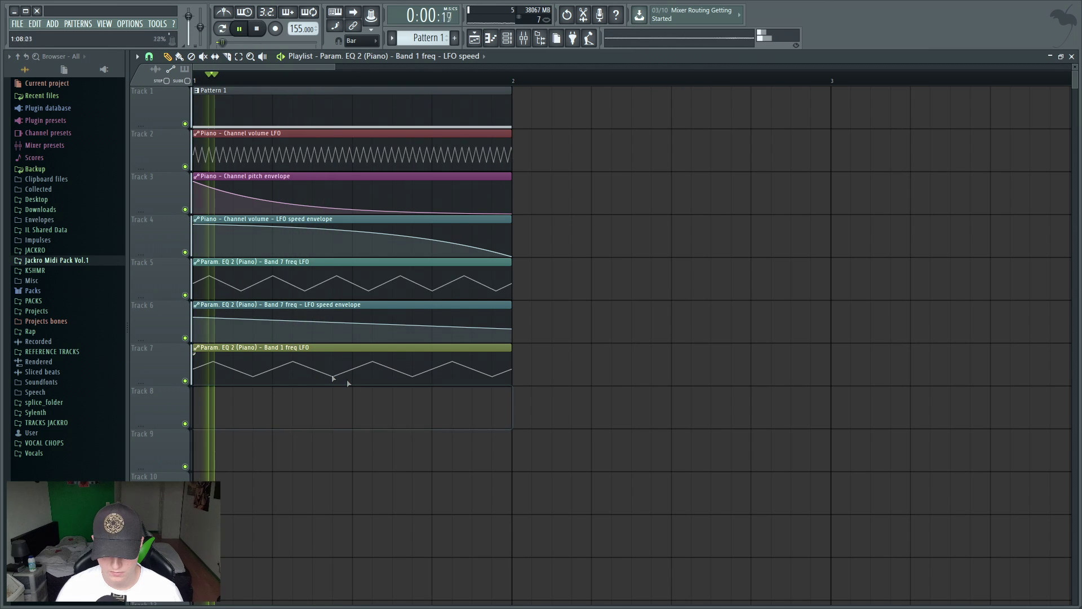
key(space)
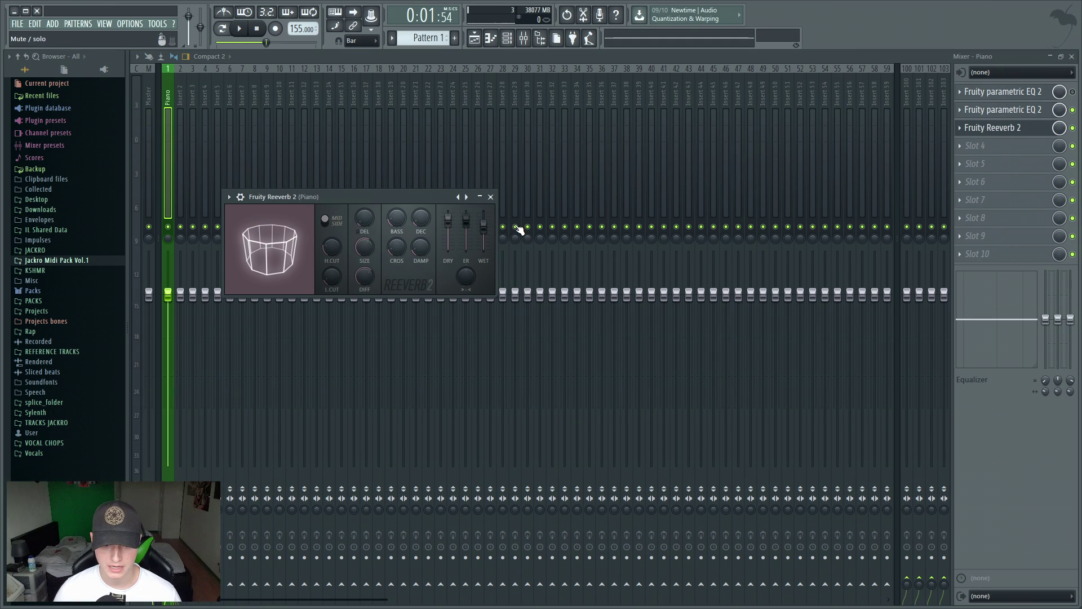
- Close the Fruity Reeverb 2 window and the mixer
right_click(485, 227)
click(474, 201)
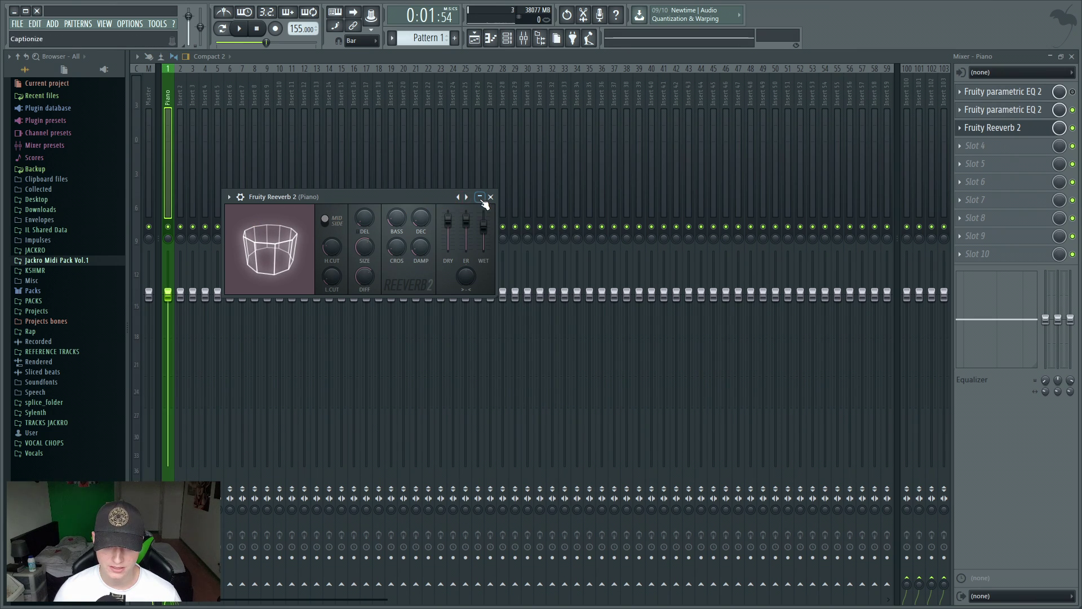
click(491, 197)
click(1071, 57)
- Play the arrangement from bar 1 to hear the automated piano with reverb
click(196, 76)
key(space)
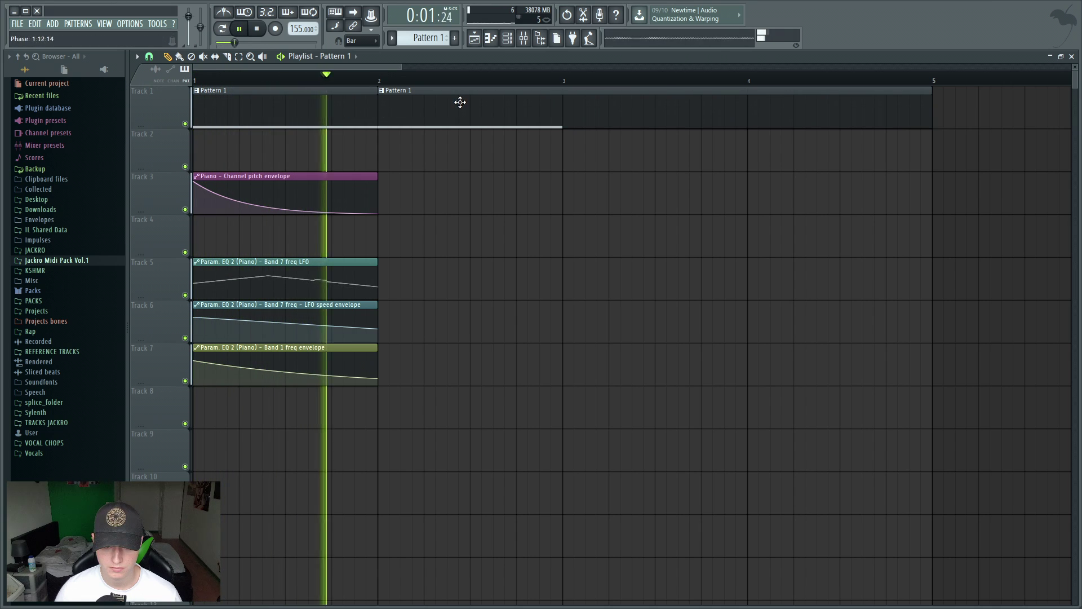
key(space)
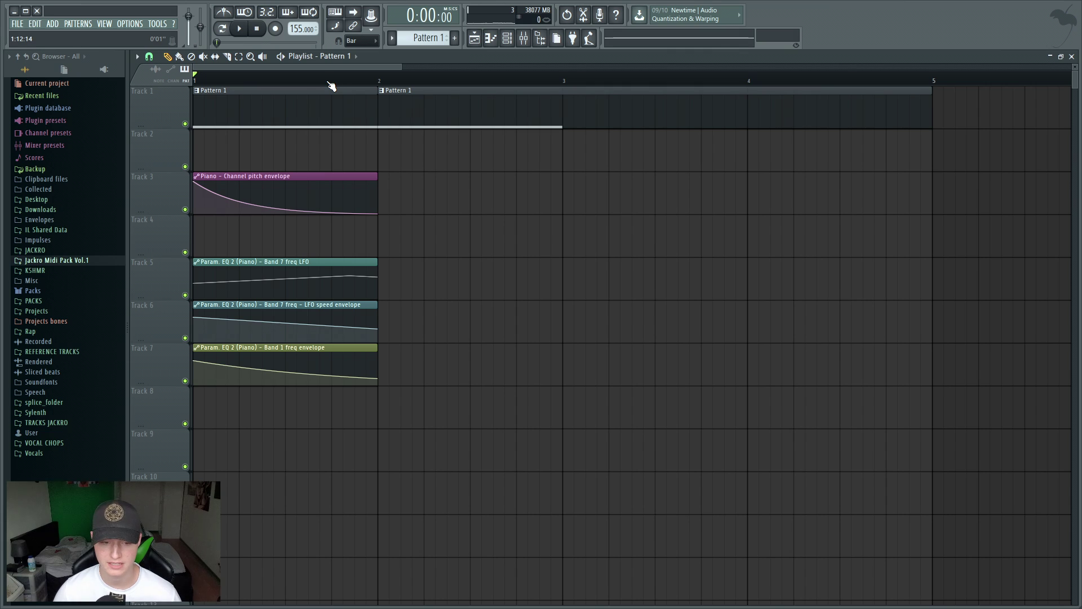
- Select a time range across the start of bar 2 and create an automation clip for the Fruity Reeverb 2 mix level
drag(334, 84, 403, 74)
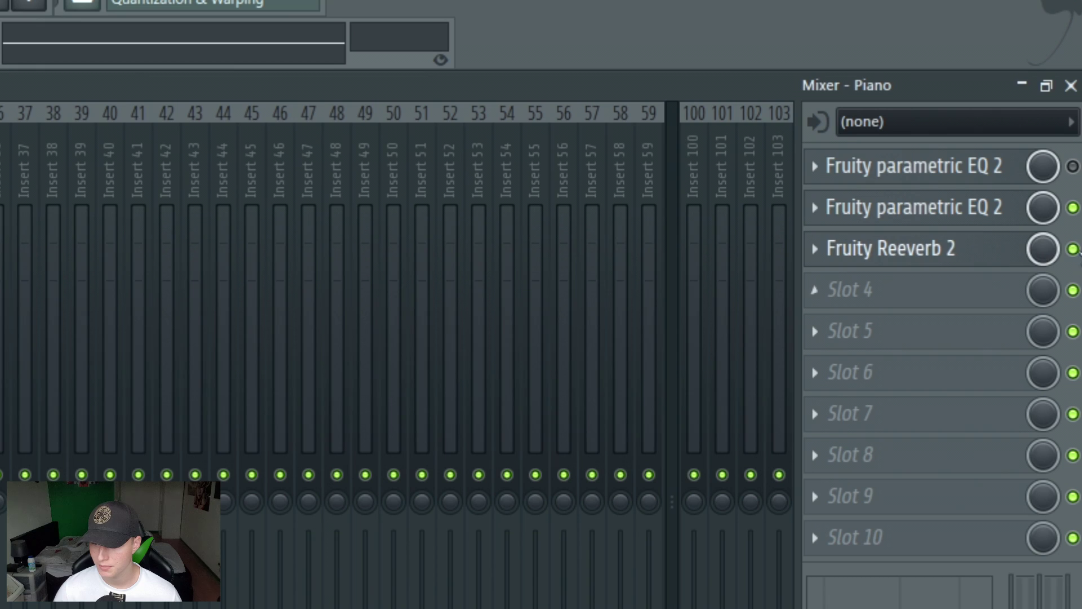
drag(1044, 248, 1041, 268)
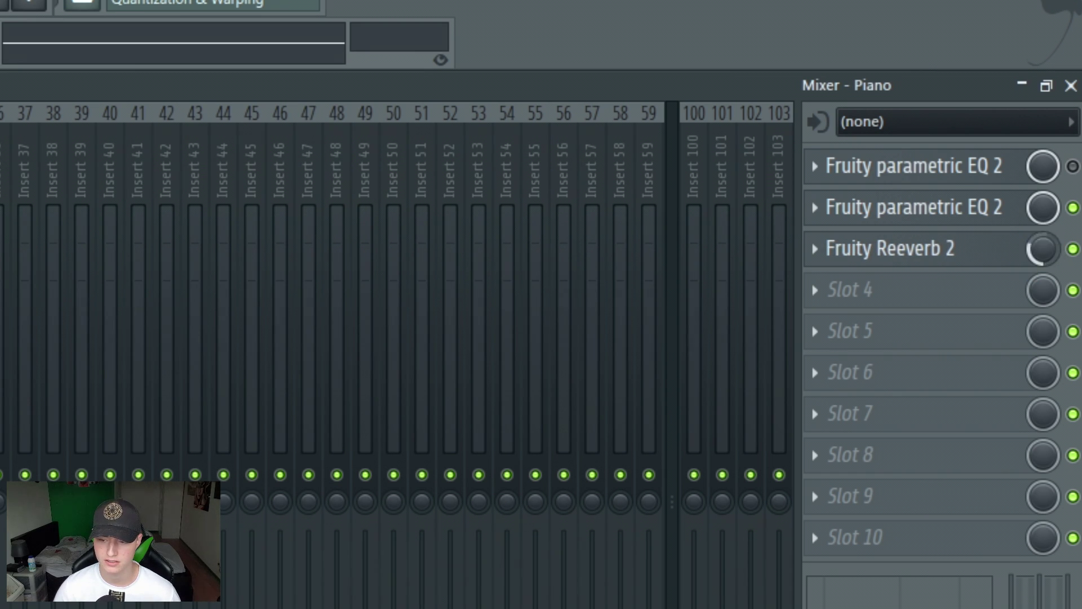
right_click(1043, 248)
click(1021, 333)
- Shape the Reeverb 2 mix level envelope to stay high until bar 2 and drop straight to the minimum there
drag(407, 150, 447, 394)
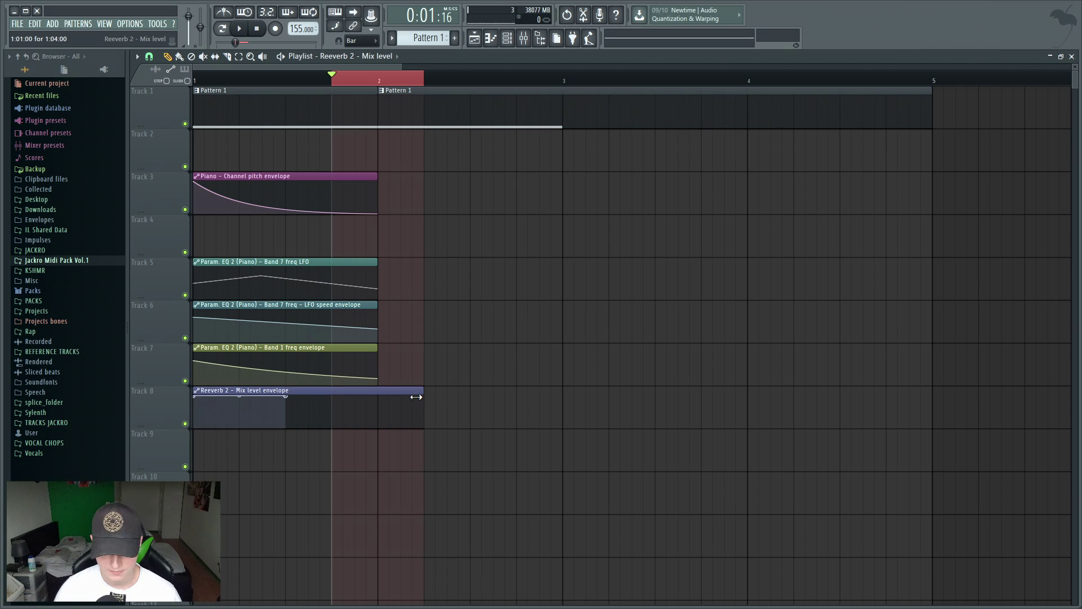
drag(285, 397, 365, 382)
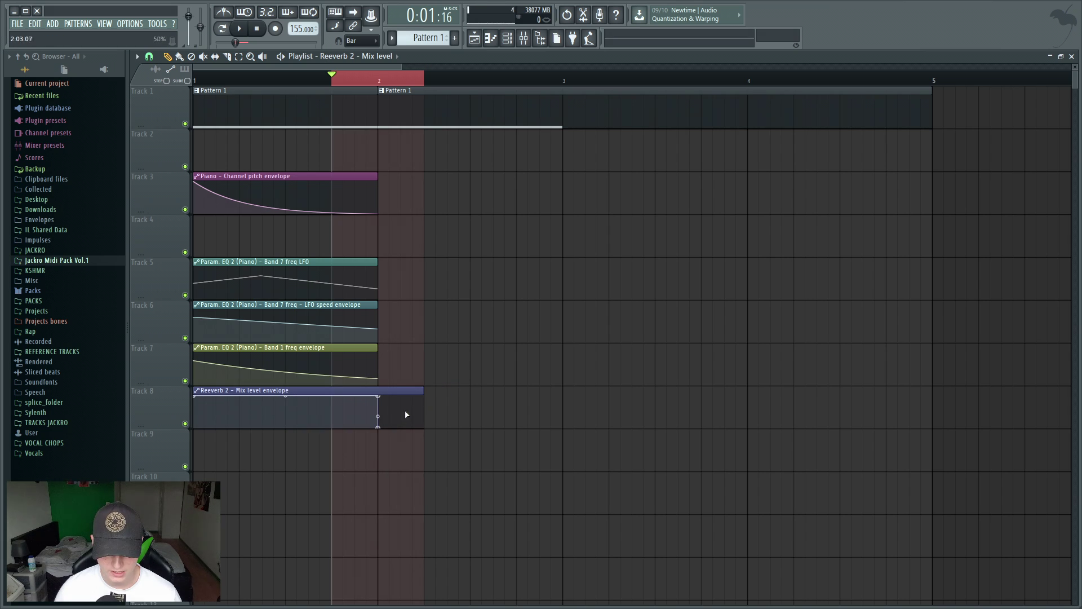
drag(420, 457, 425, 457)
- Clear the time selection and play the arrangement from bar 1 to audition the reverb cut-off
drag(317, 79, 194, 82)
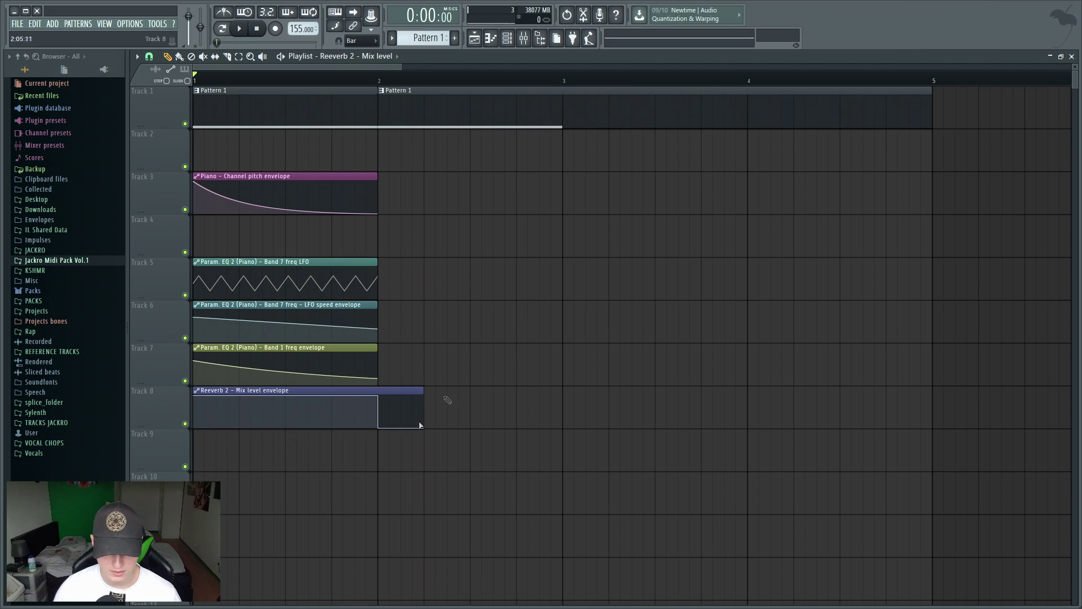
key(space)
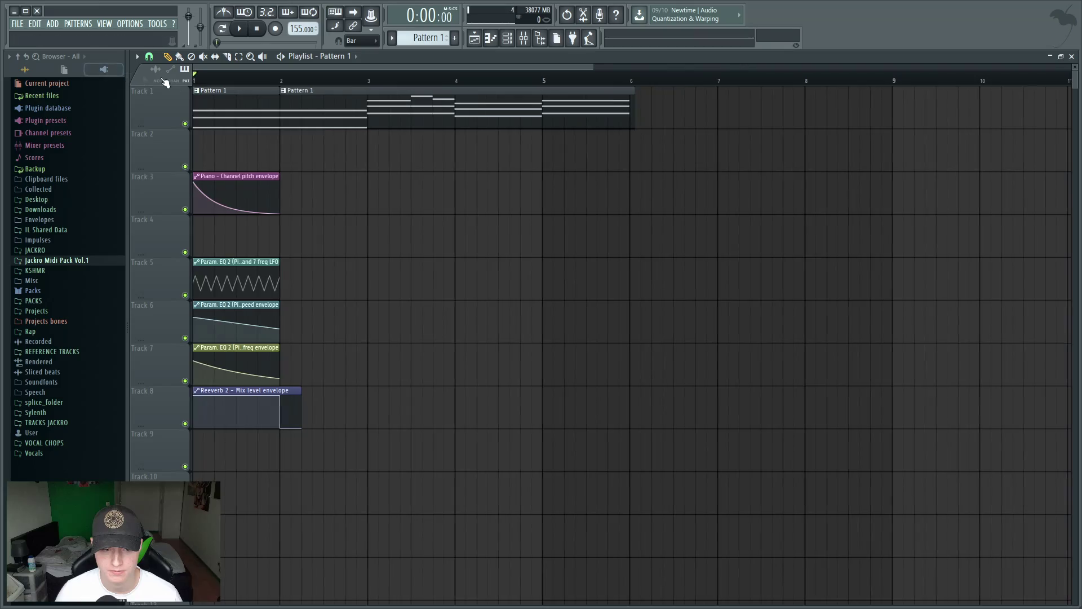
key(space)
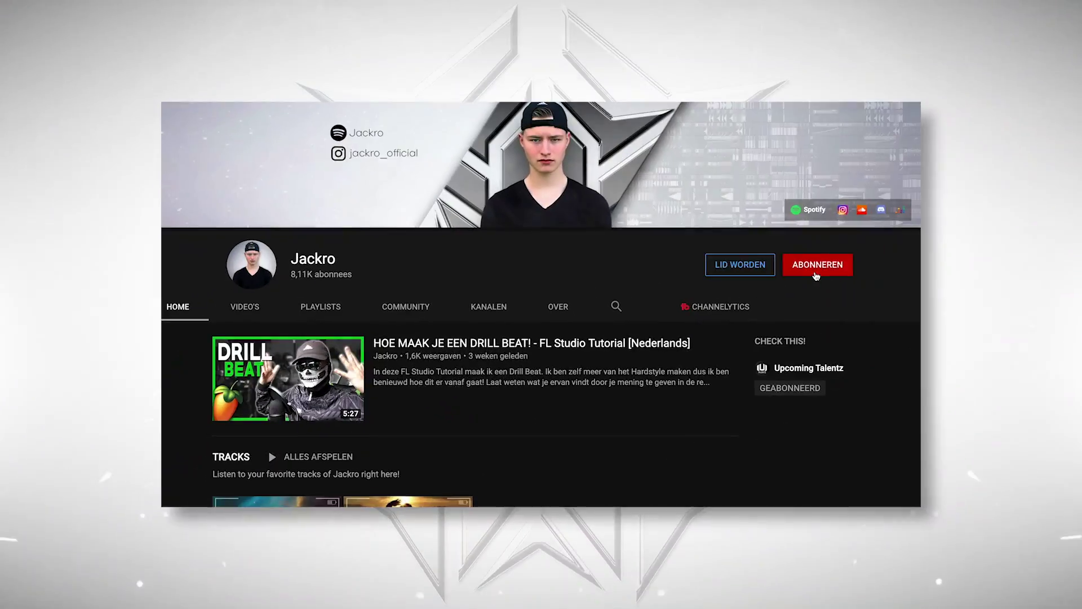
click(821, 261)
click(856, 270)
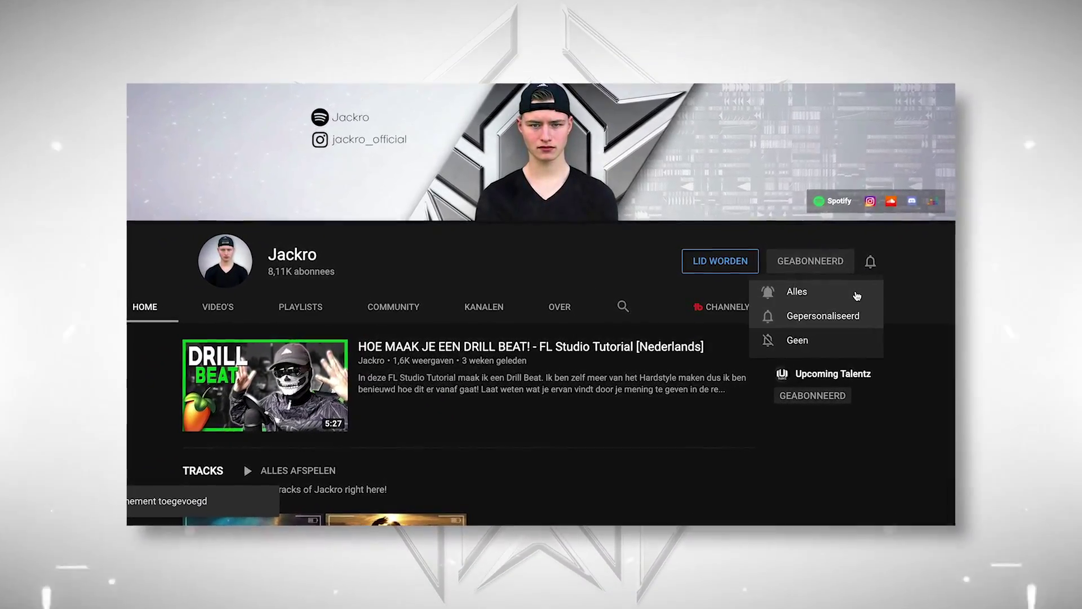
click(834, 289)
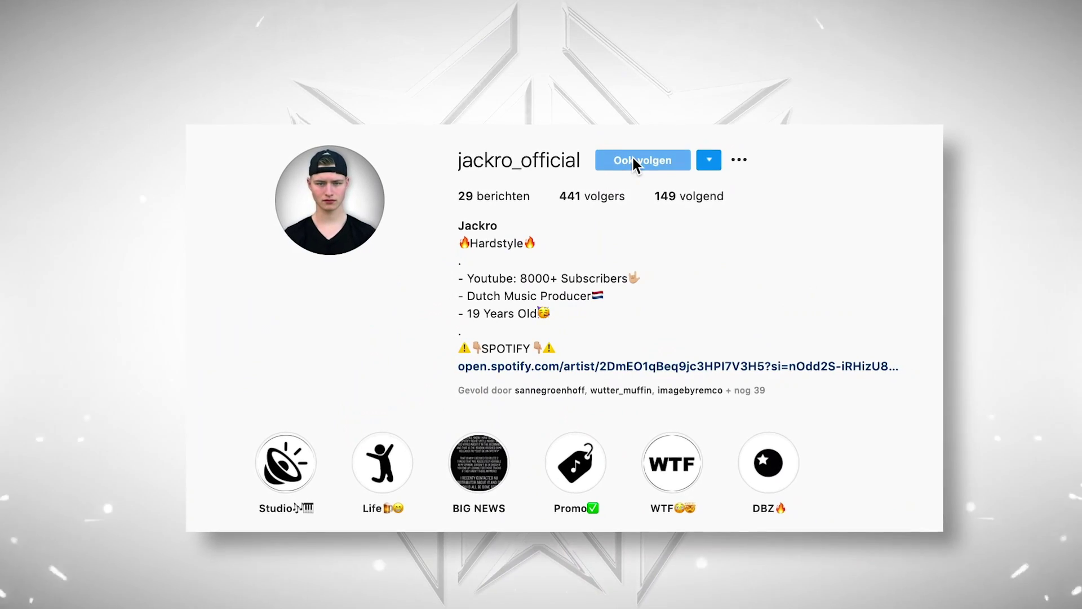
click(633, 159)
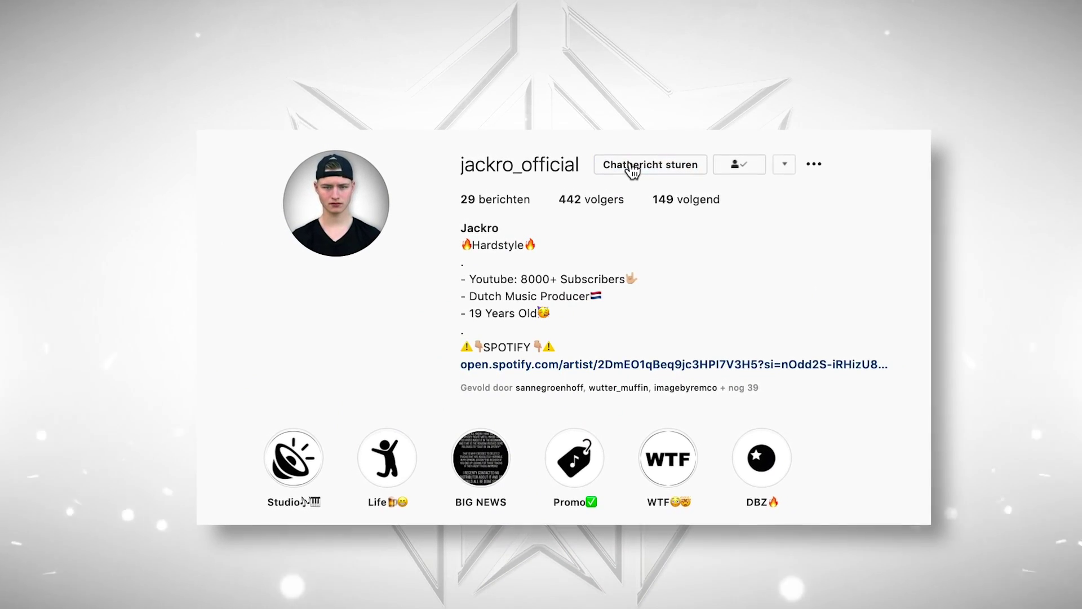